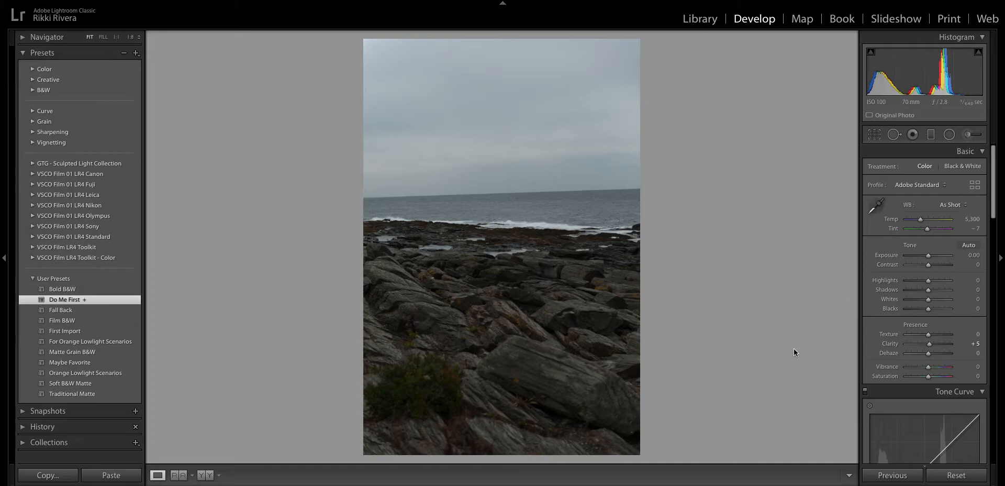
- Step past the lighthouse photo to the covered-bridge autumn photo in the filmstrip
key(Right)
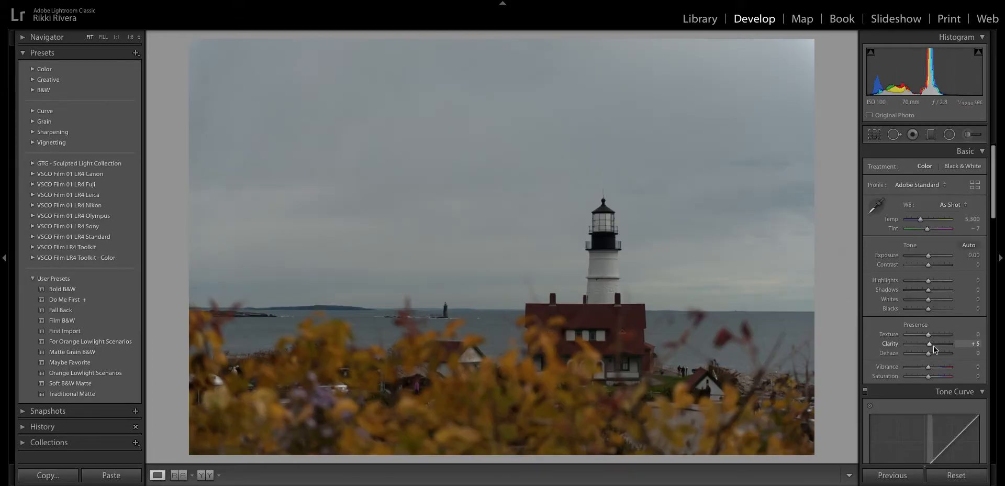
scroll(930, 347, down, 10)
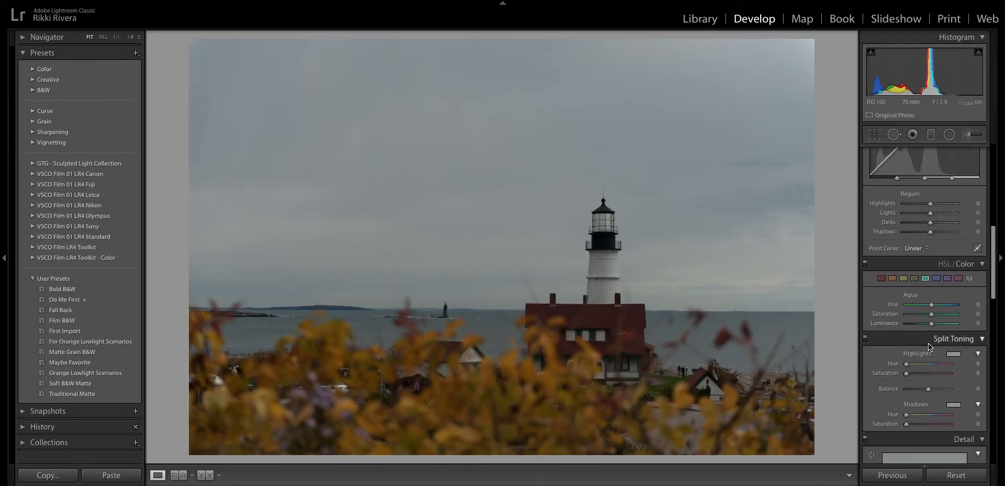
scroll(930, 347, down, 3)
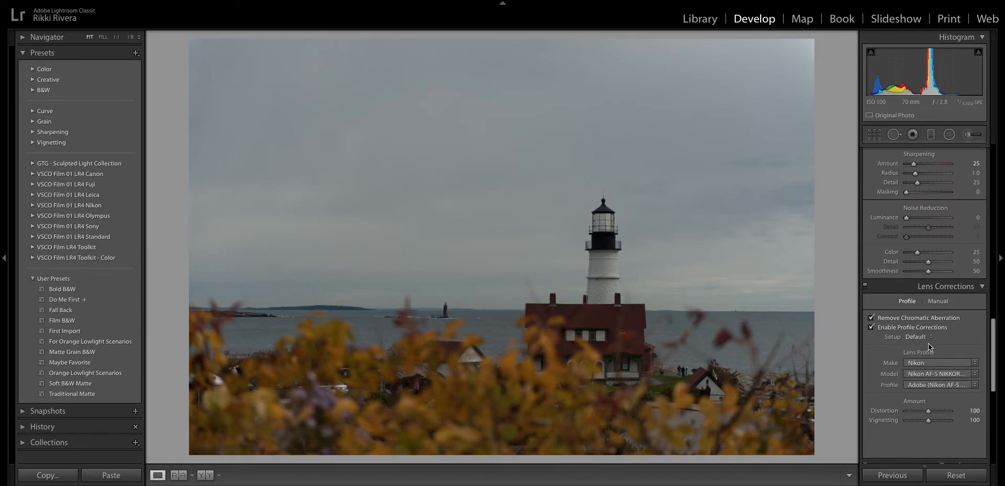
key(Right)
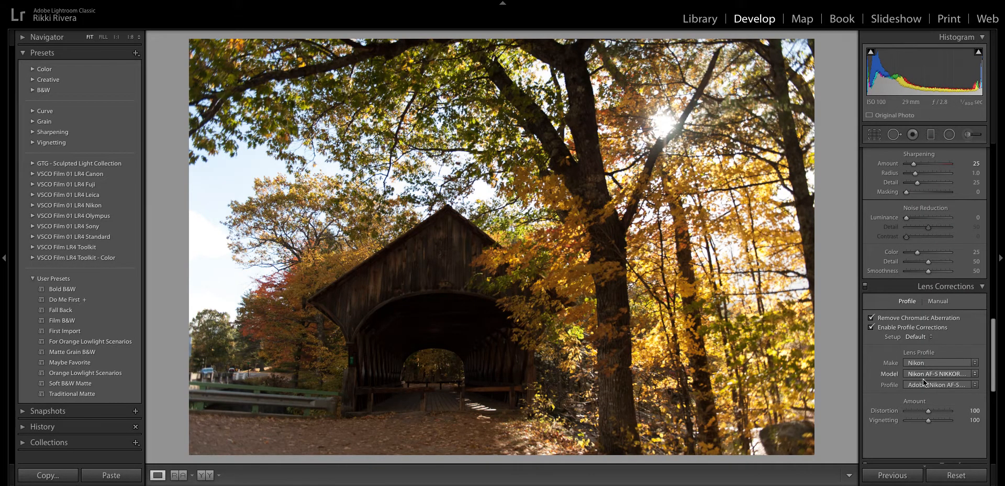
click(956, 475)
scroll(904, 326, up, 6)
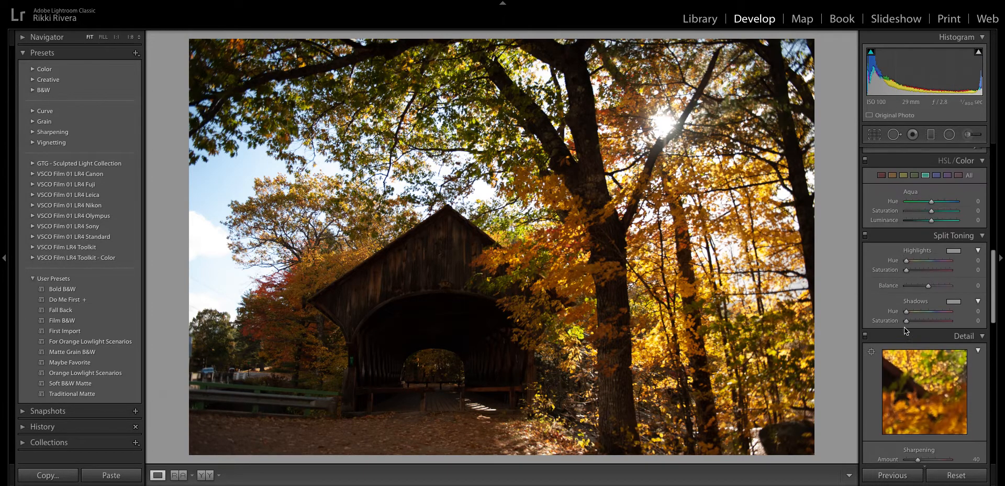
scroll(903, 327, up, 3)
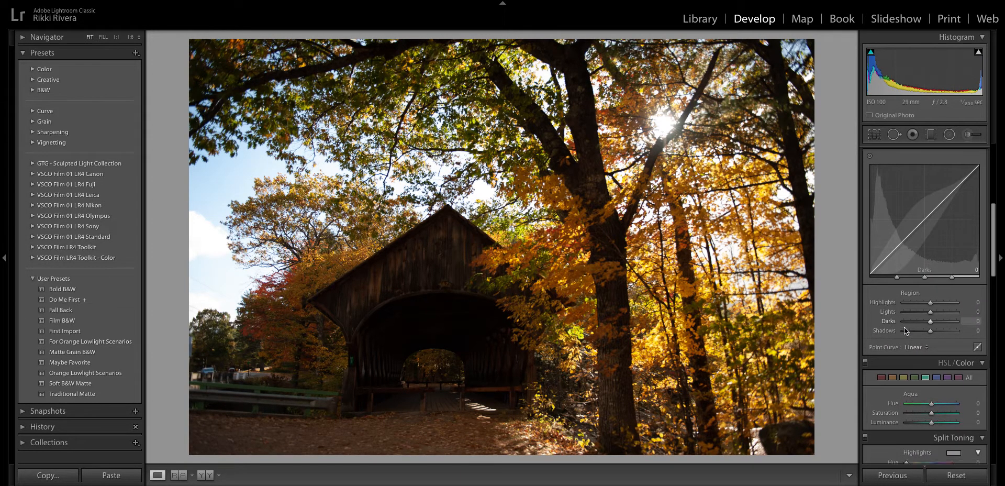
scroll(931, 222, down, 9)
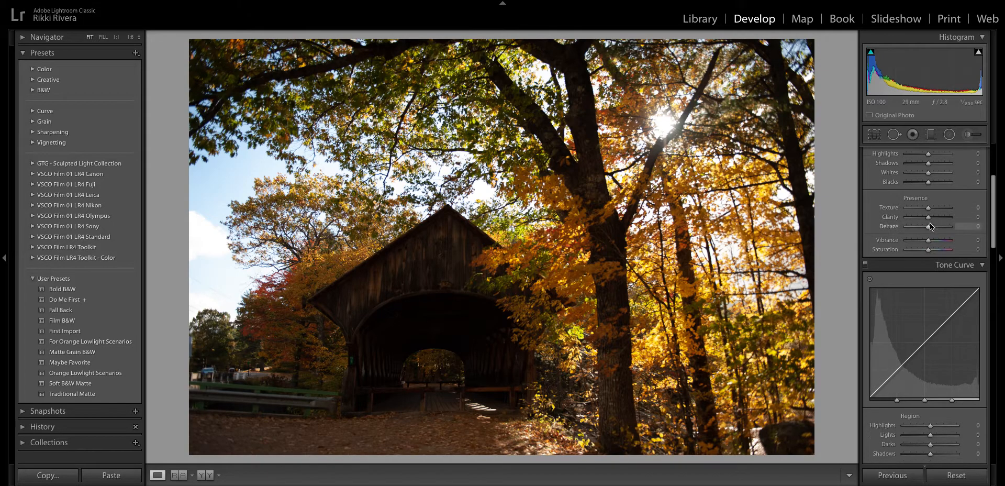
scroll(926, 229, down, 4)
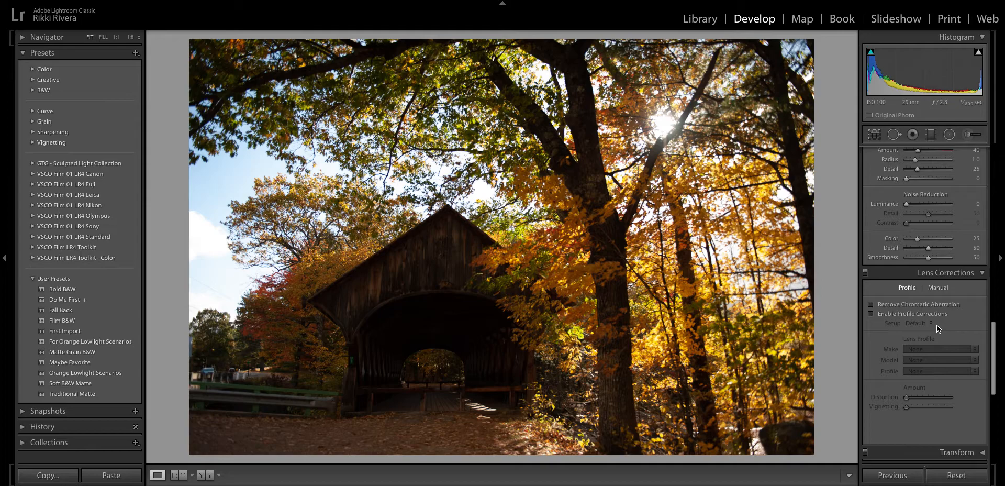
key(ctrl+z)
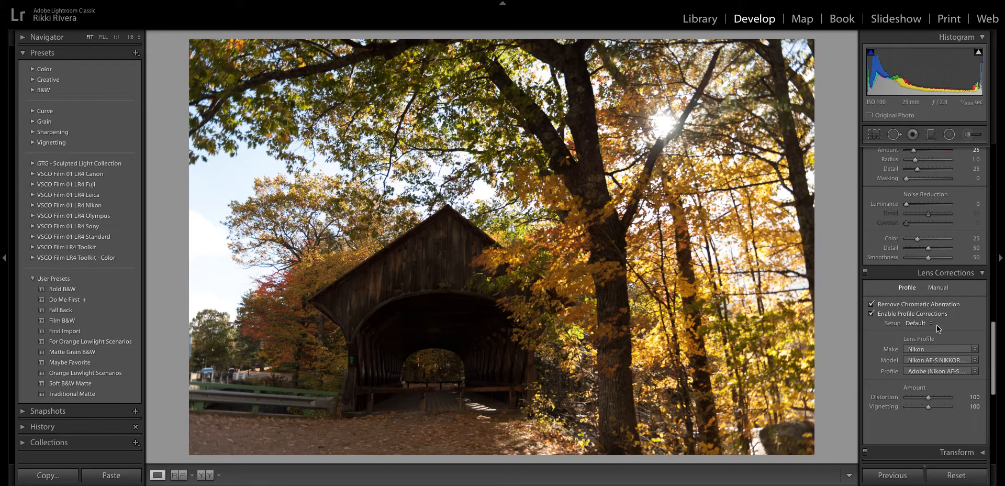
scroll(937, 325, up, 10)
scroll(937, 324, up, 10)
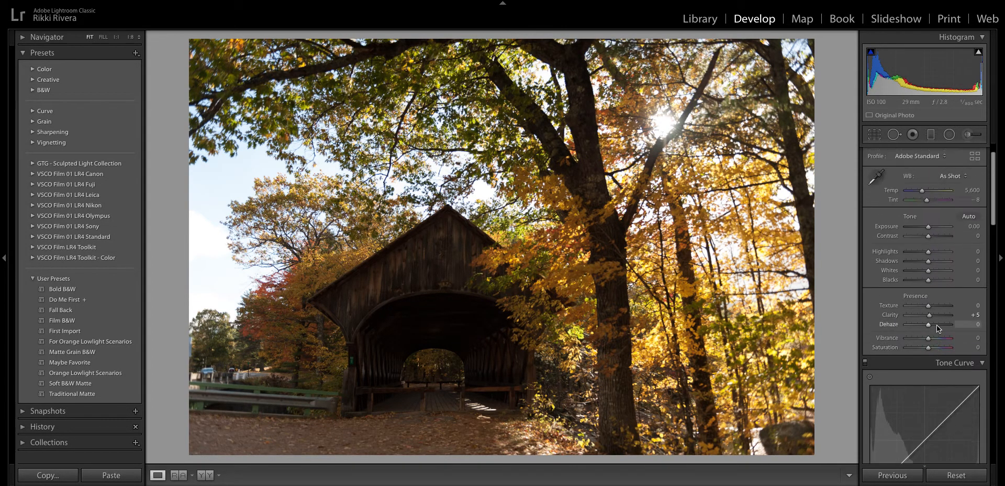
scroll(936, 326, up, 1)
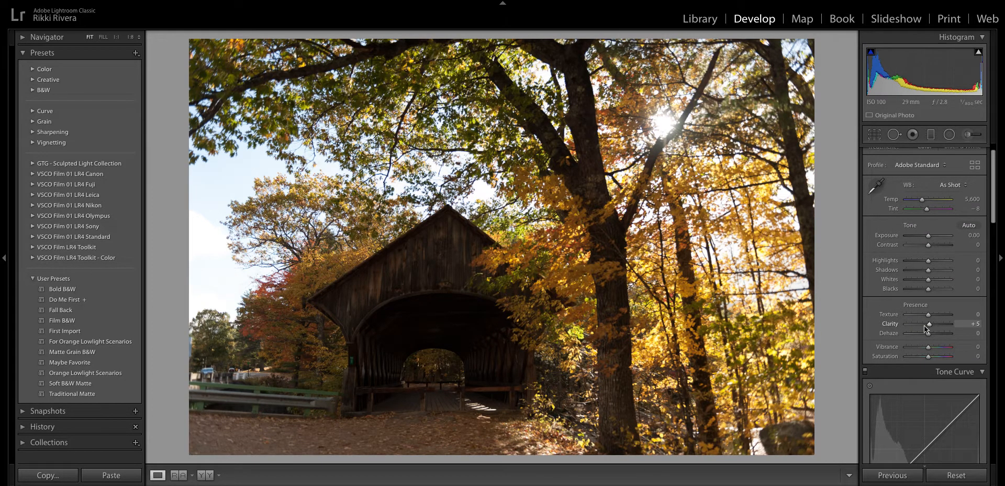
- Create a develop preset 'First Import' including Auto Settings, replacing the existing one
click(137, 53)
click(149, 63)
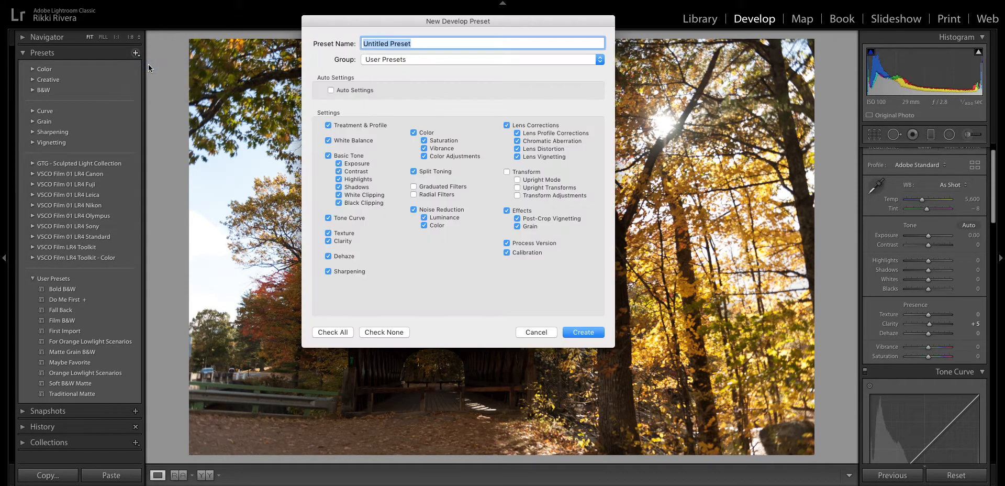
click(368, 91)
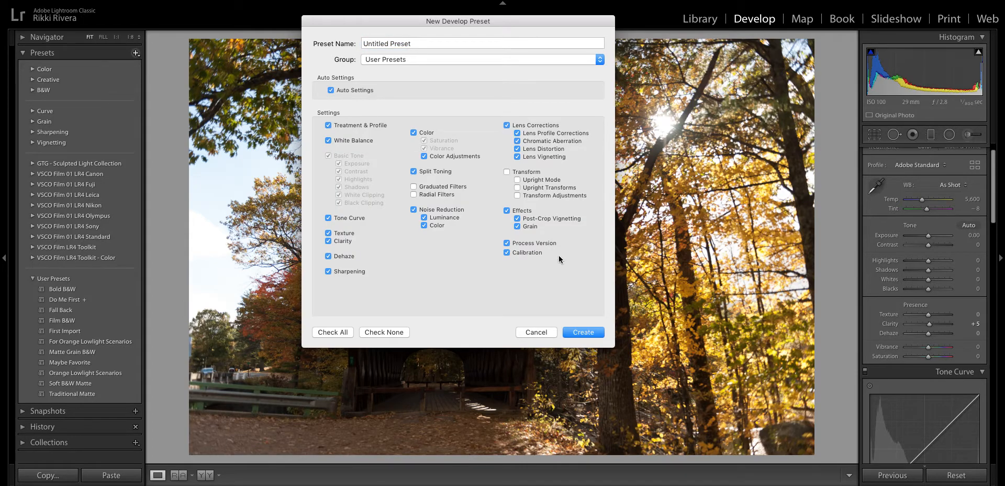
triple_click(476, 41)
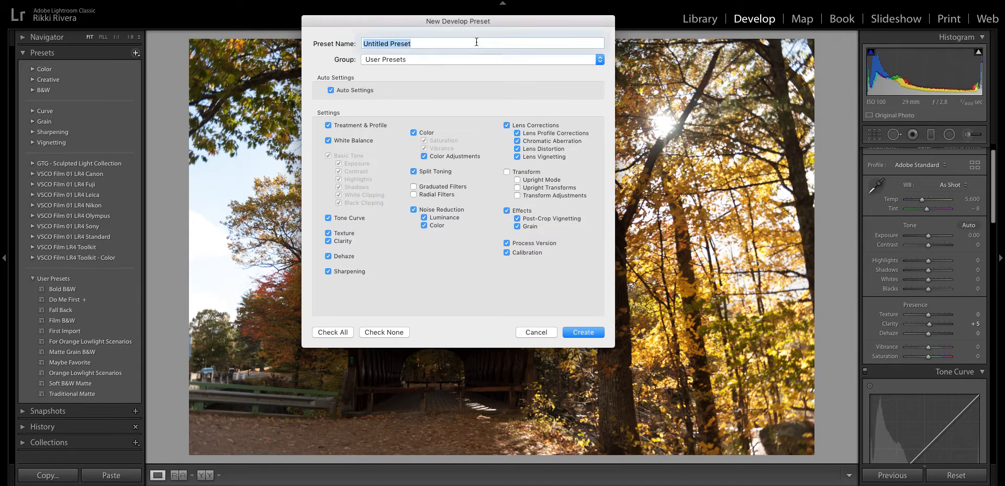
key(shift)
text(First I)
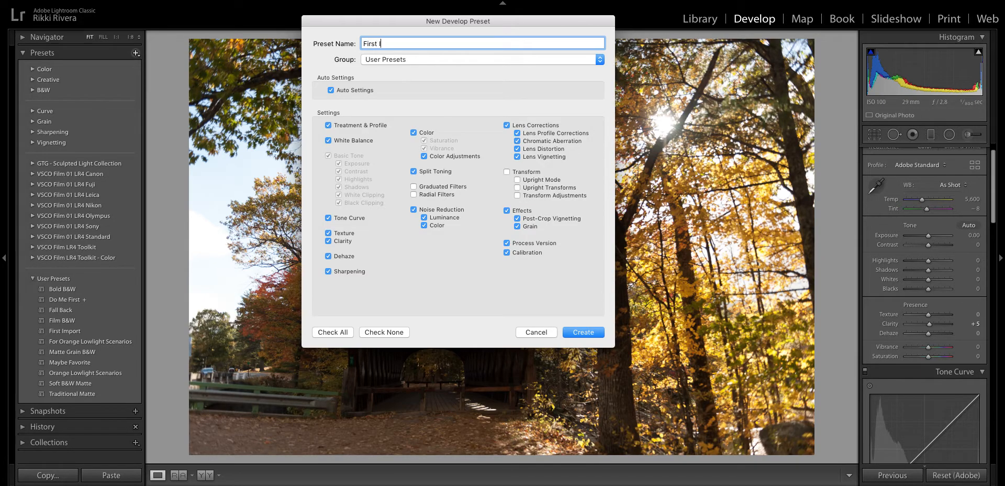
text(mport)
click(583, 336)
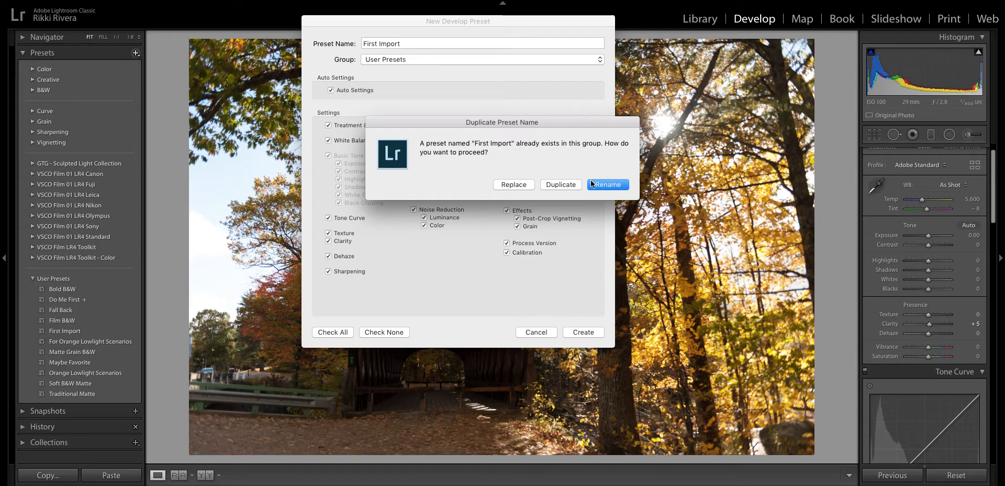
click(511, 185)
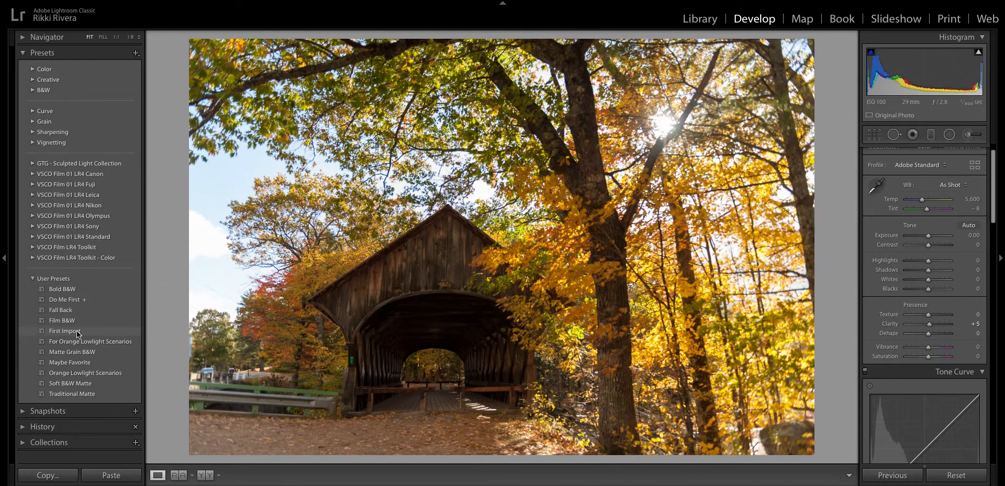
- Apply the First Import user preset to the bridge photo and toggle the Before view
click(74, 332)
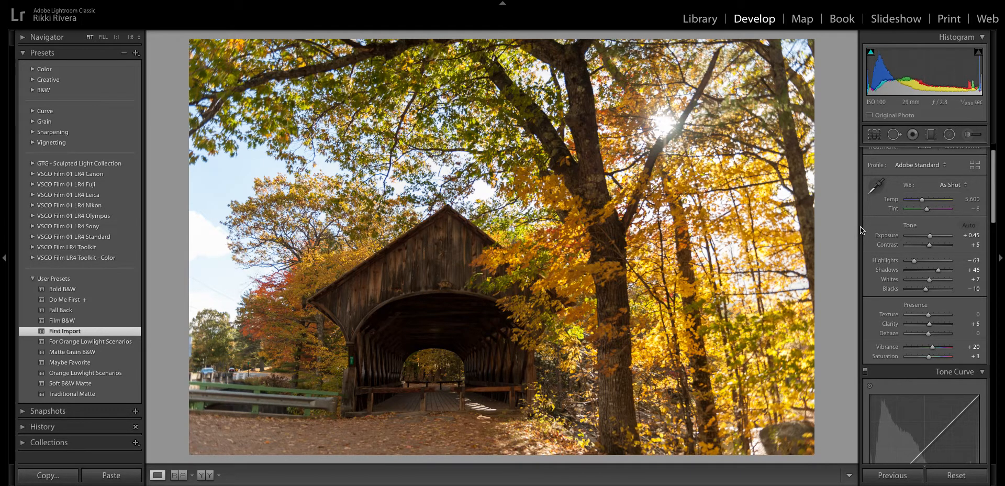
key(backslash)
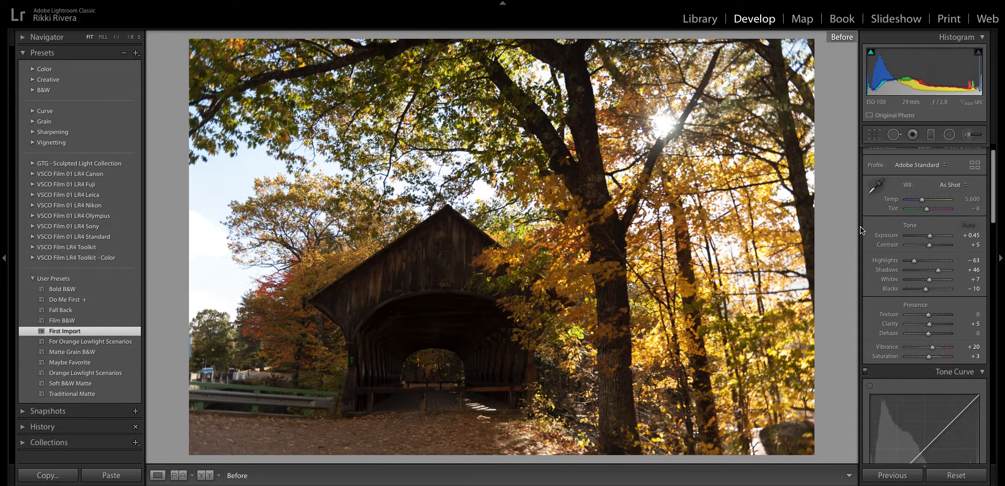
- Raise Clarity from +5 to +18 and brighten the tone curve Lights to +15
scroll(925, 347, down, 3)
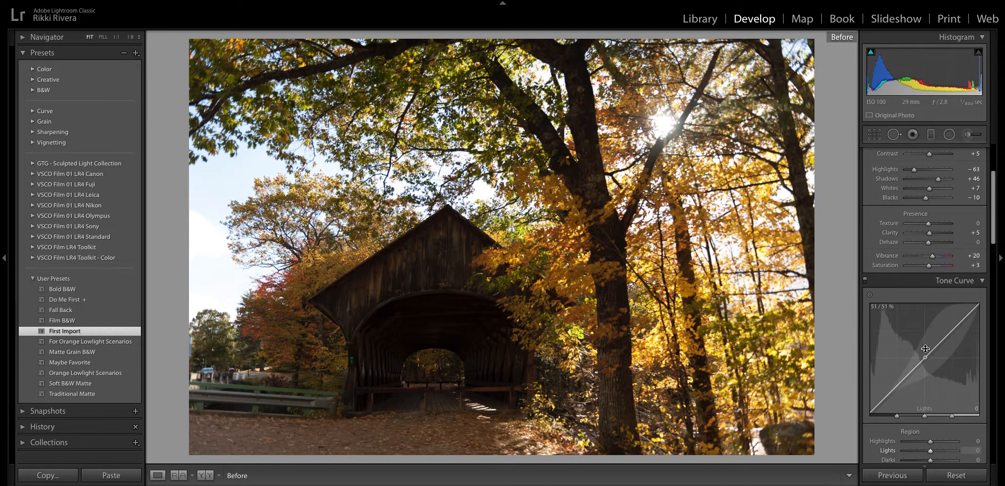
scroll(925, 347, up, 2)
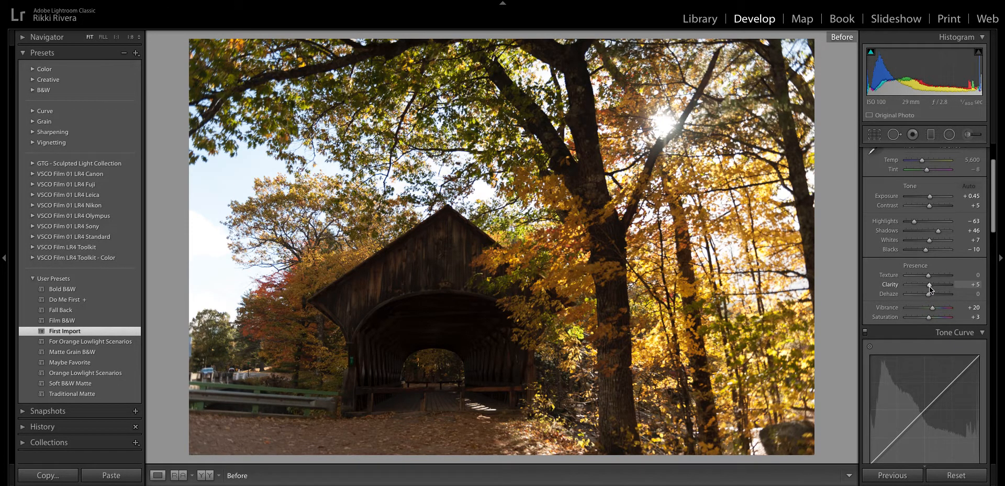
drag(928, 285, 931, 285)
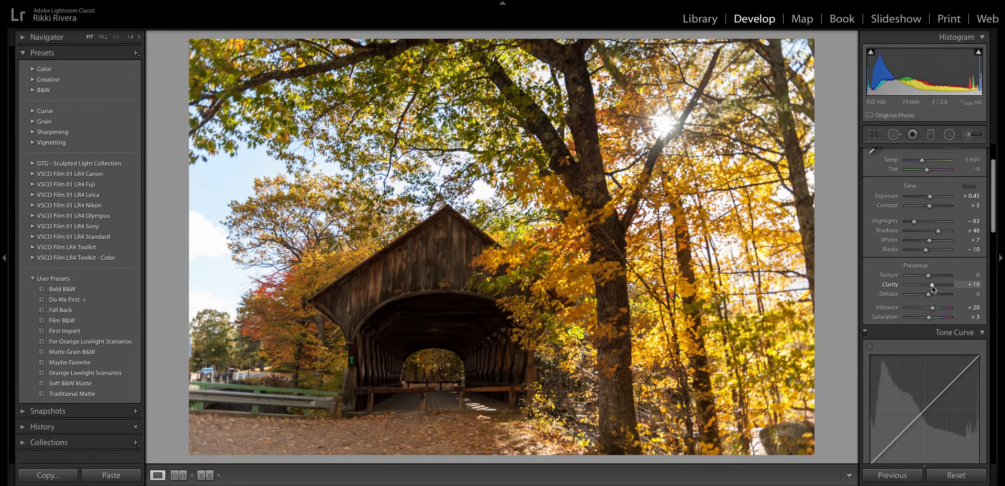
scroll(931, 309, down, 5)
drag(931, 338, 935, 338)
- Add split-toning highlight and shadow hues with slight saturation, and set Calibration Shadows Tint to +2
scroll(935, 338, down, 7)
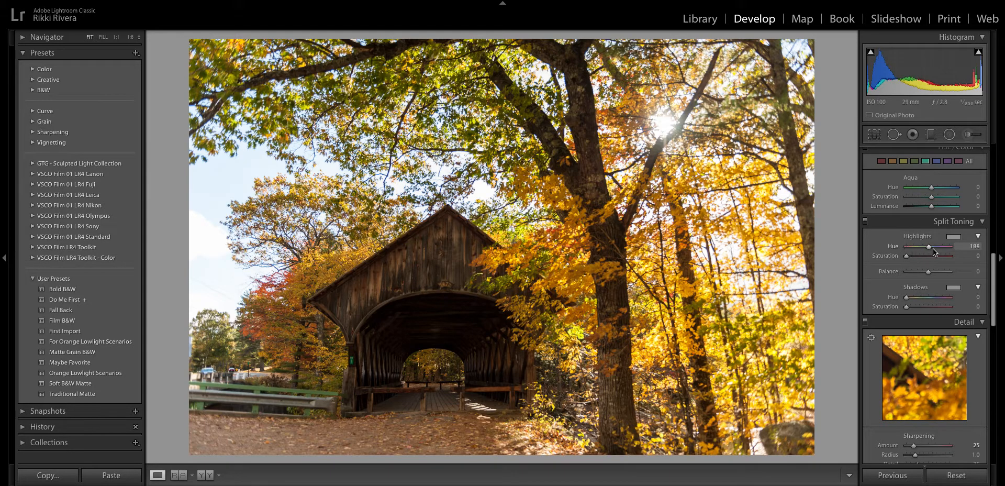
drag(944, 249, 946, 249)
drag(907, 298, 916, 298)
drag(906, 257, 909, 256)
drag(906, 307, 908, 307)
scroll(909, 306, down, 10)
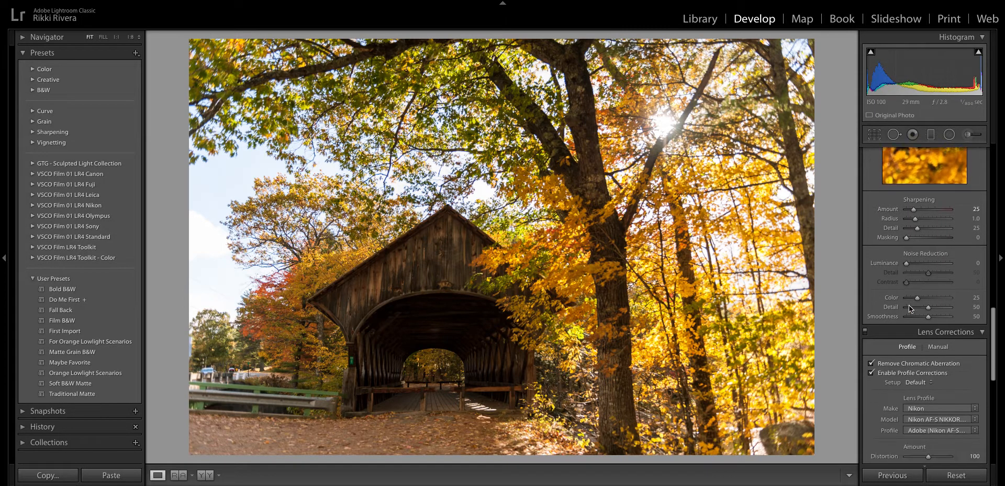
scroll(908, 306, down, 8)
drag(927, 348, 928, 349)
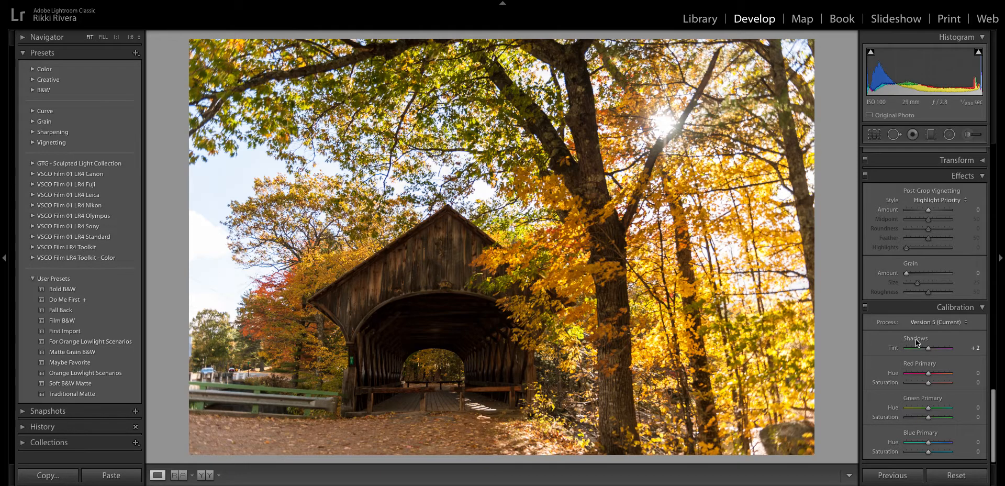
- Update First Import with the current bridge settings, then open the Import window from Library
right_click(72, 334)
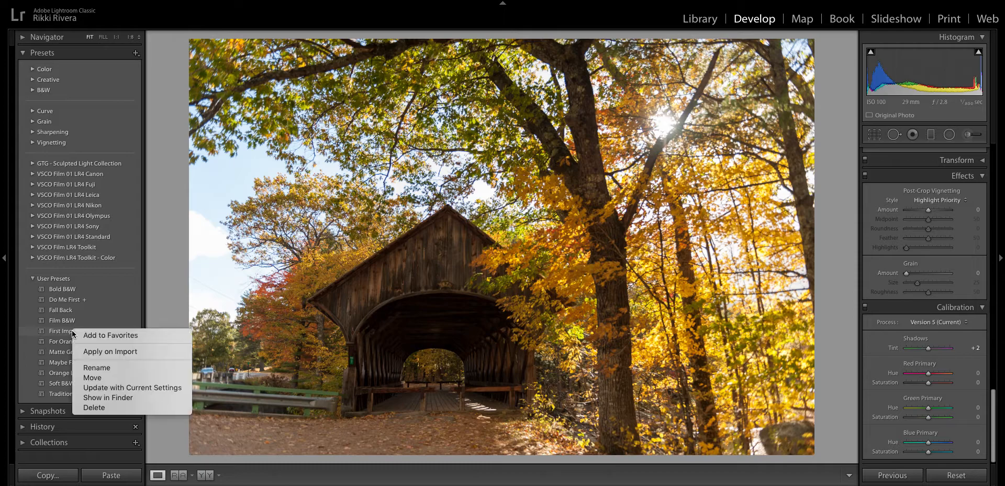
click(134, 387)
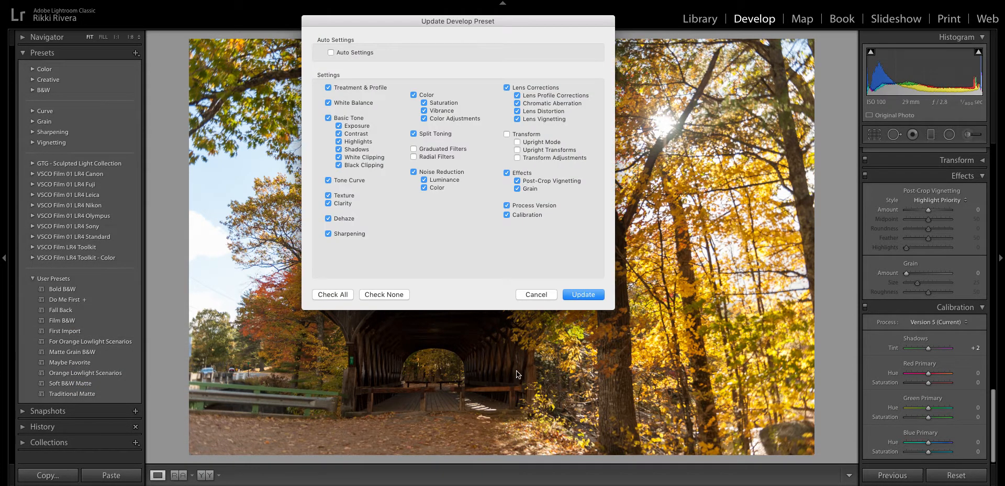
click(583, 294)
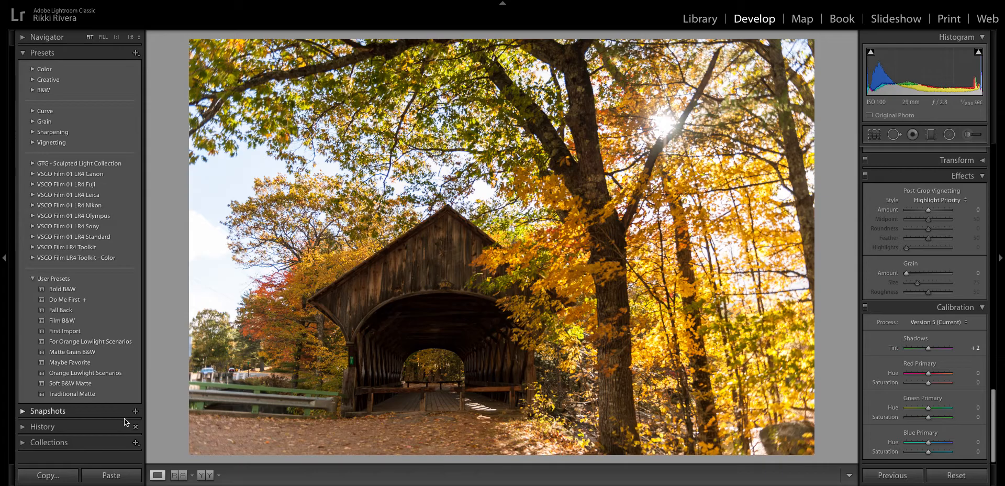
key(g)
click(55, 475)
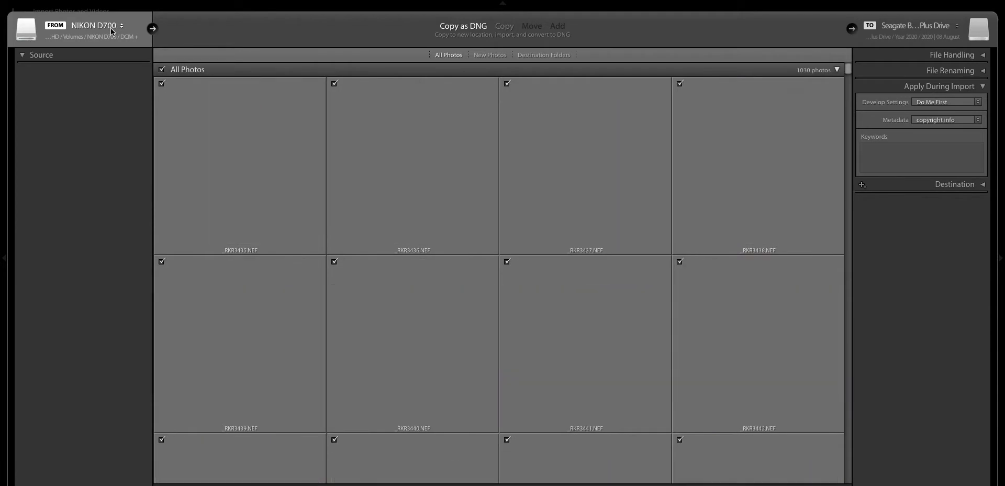
- Choose the 10 Maine & Boston folder as the import source and show file handling options
click(113, 37)
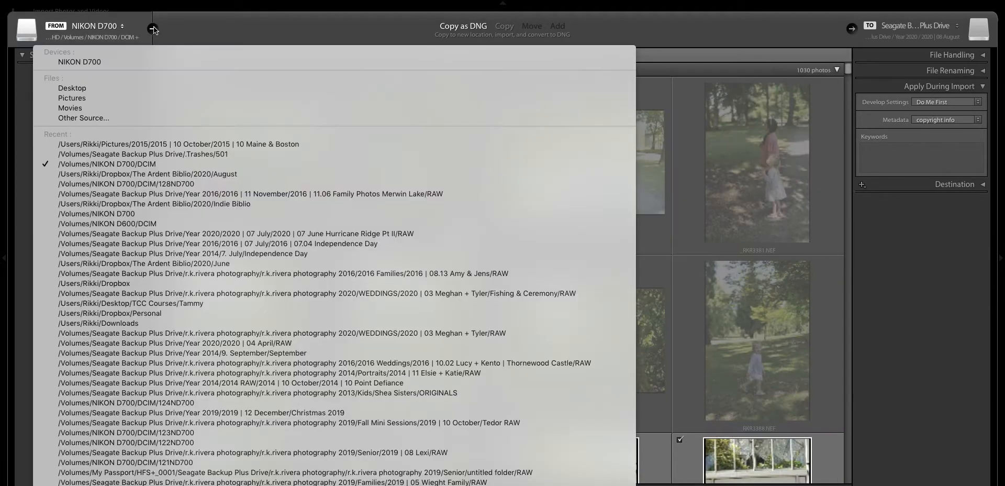
click(143, 146)
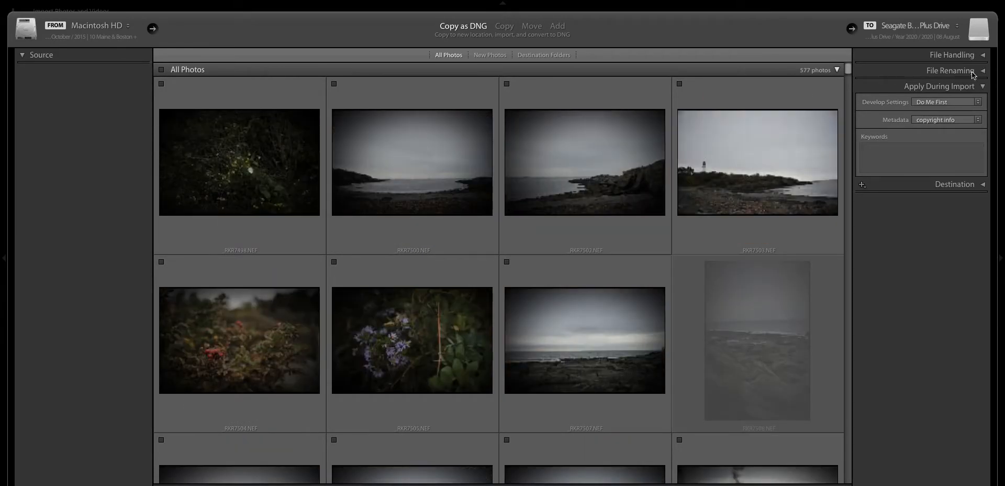
click(966, 56)
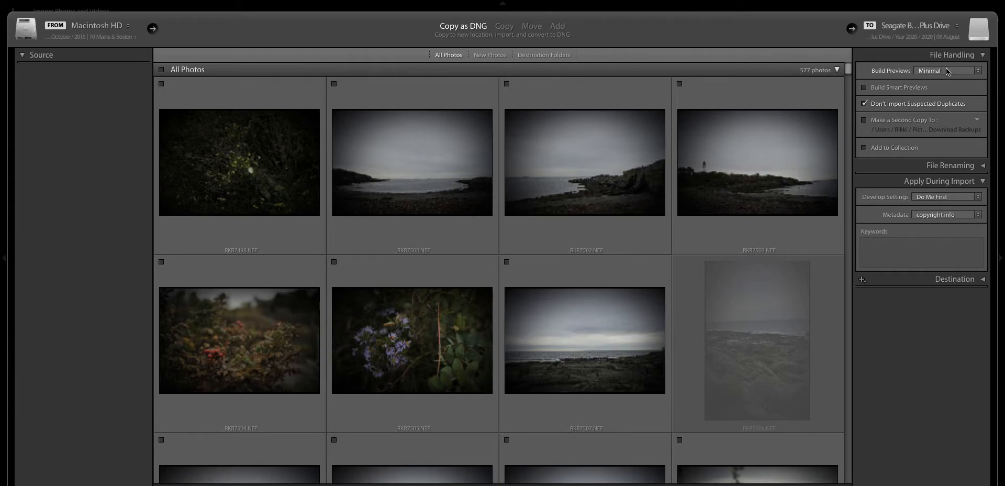
scroll(614, 147, down, 1)
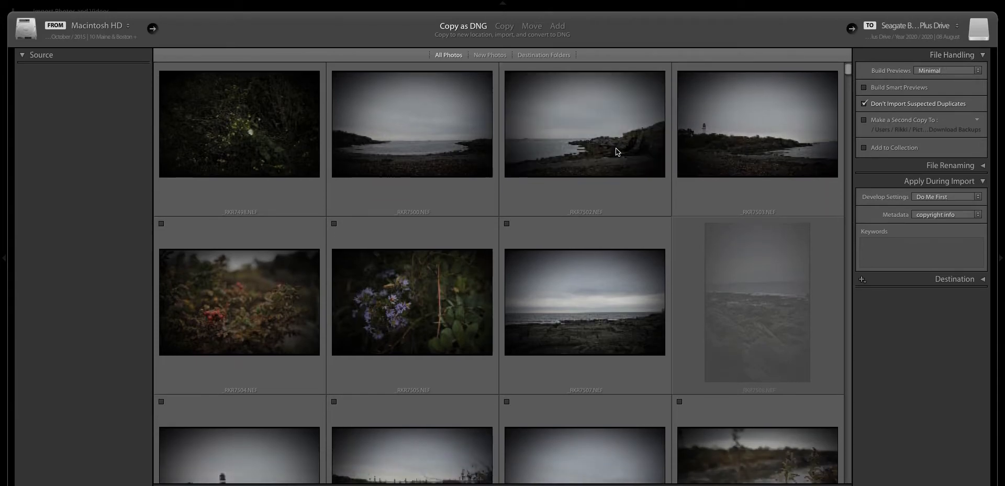
scroll(611, 146, down, 3)
scroll(419, 323, up, 5)
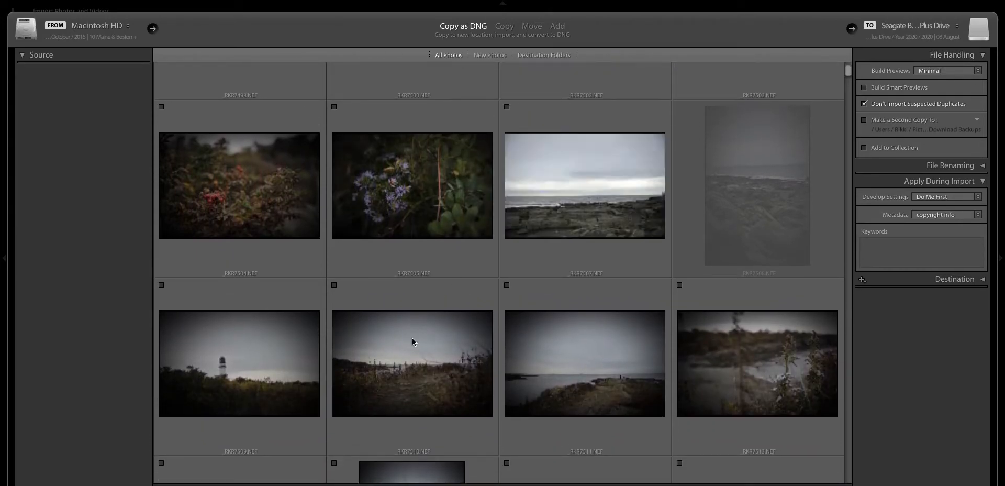
- Mark the RKR7503 lighthouse photo and set Develop Settings to User Presets > First Import
click(679, 84)
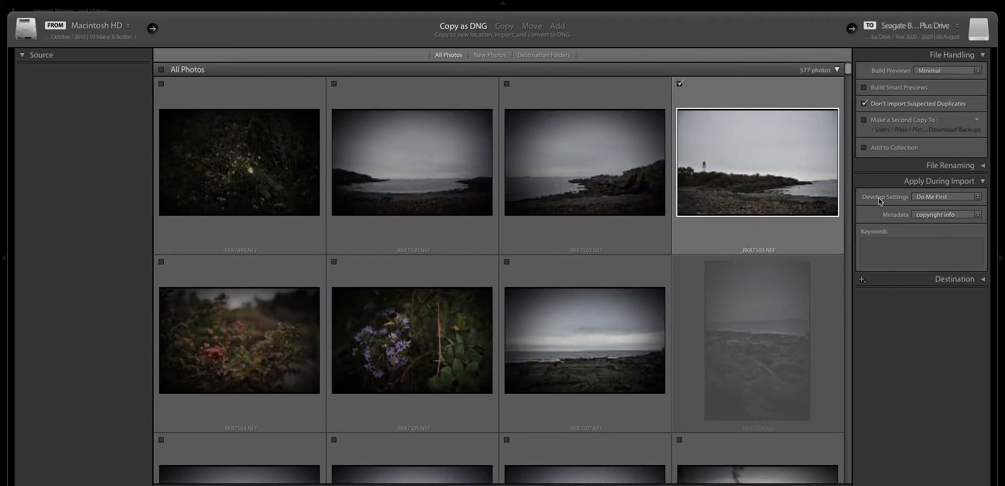
click(926, 196)
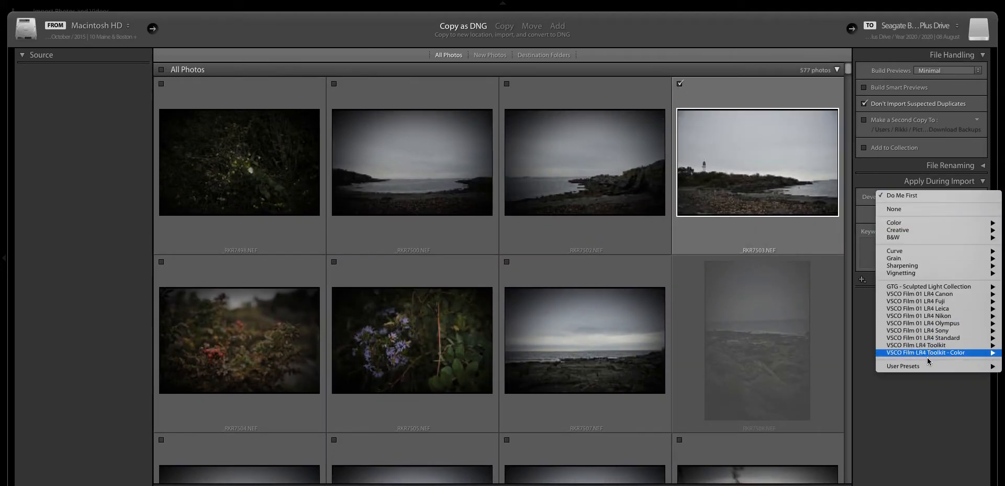
mouse_move(921, 366)
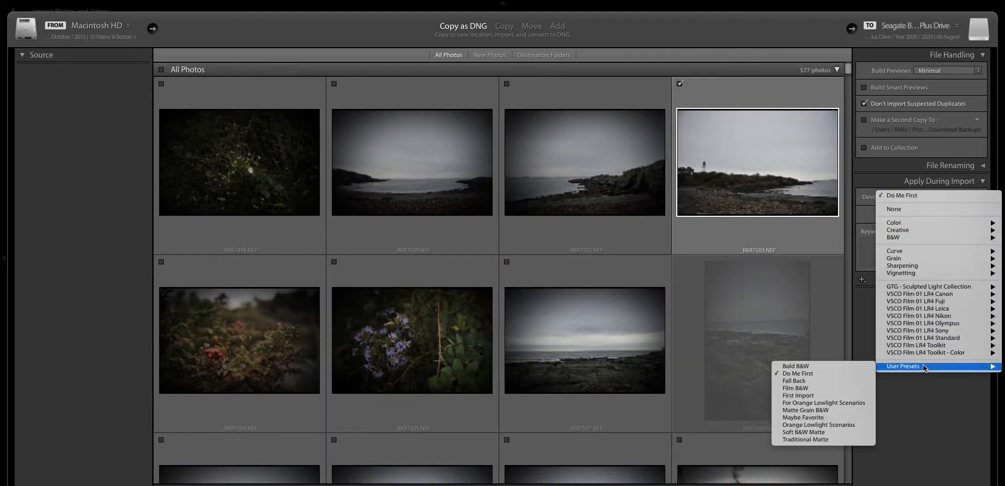
click(806, 397)
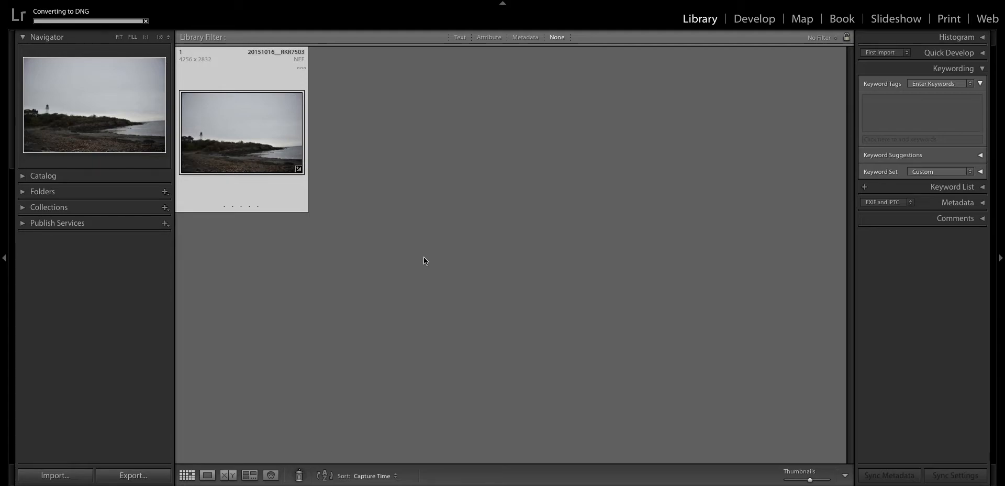
- Open the imported lighthouse photo in Develop, view Before, then reset and undo the reset
key(d)
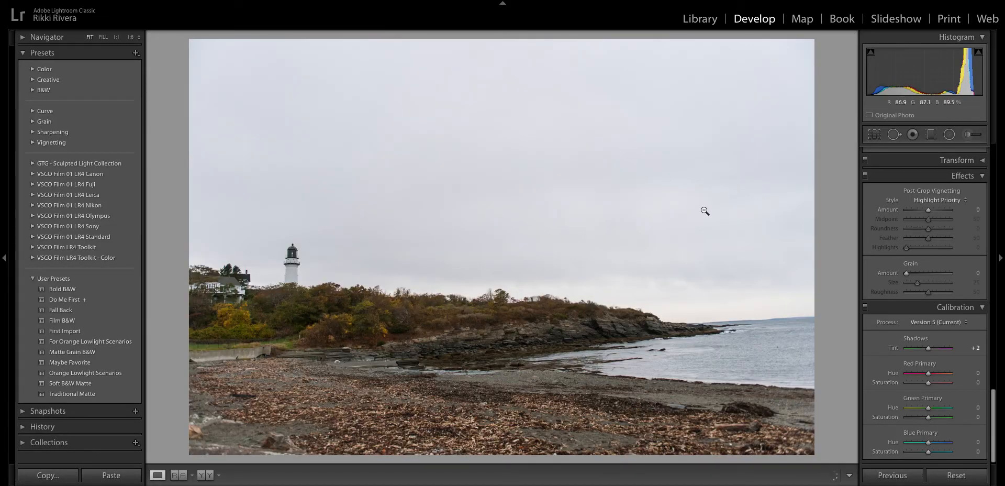
scroll(921, 230, up, 5)
scroll(905, 217, up, 2)
key(backslash)
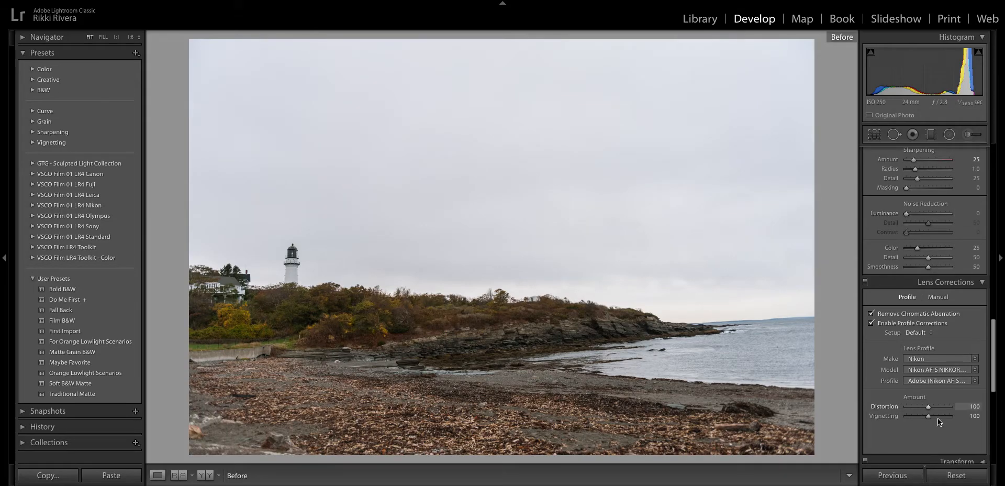
click(956, 475)
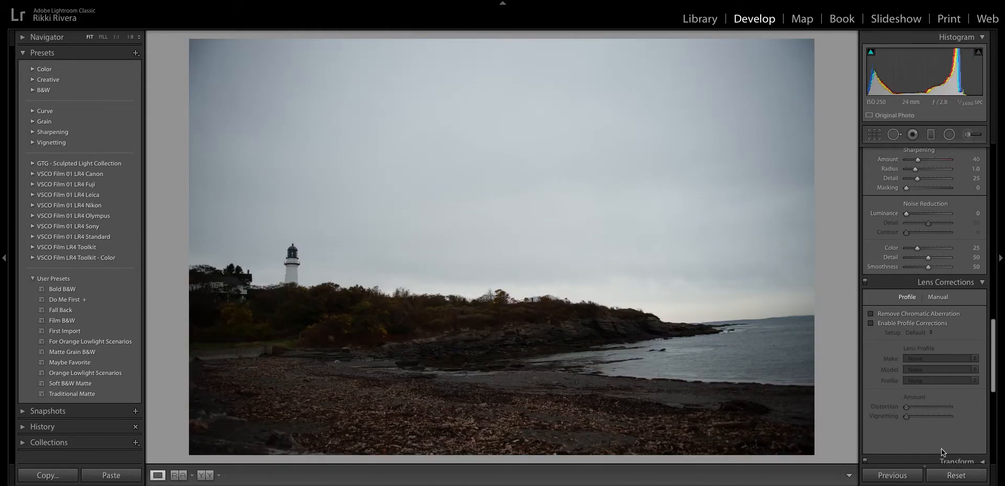
key(ctrl+z)
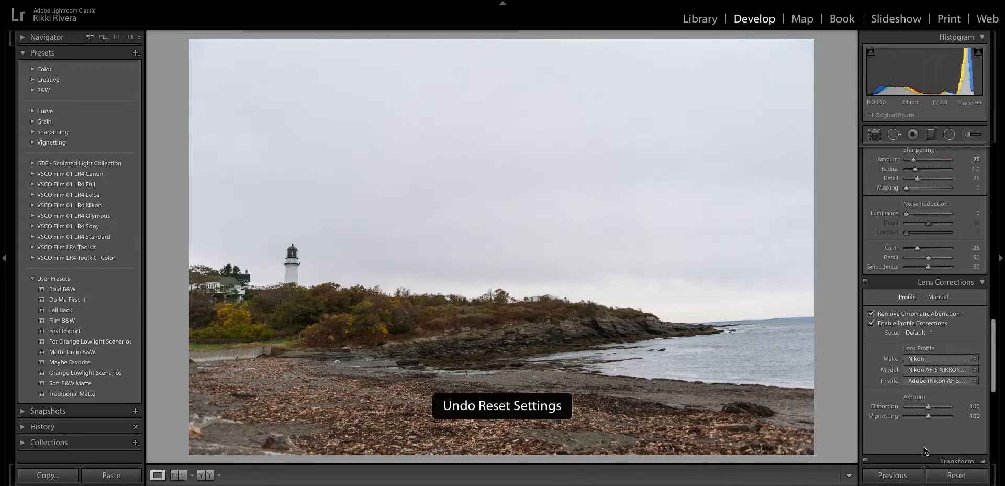
scroll(965, 235, up, 4)
scroll(965, 239, up, 8)
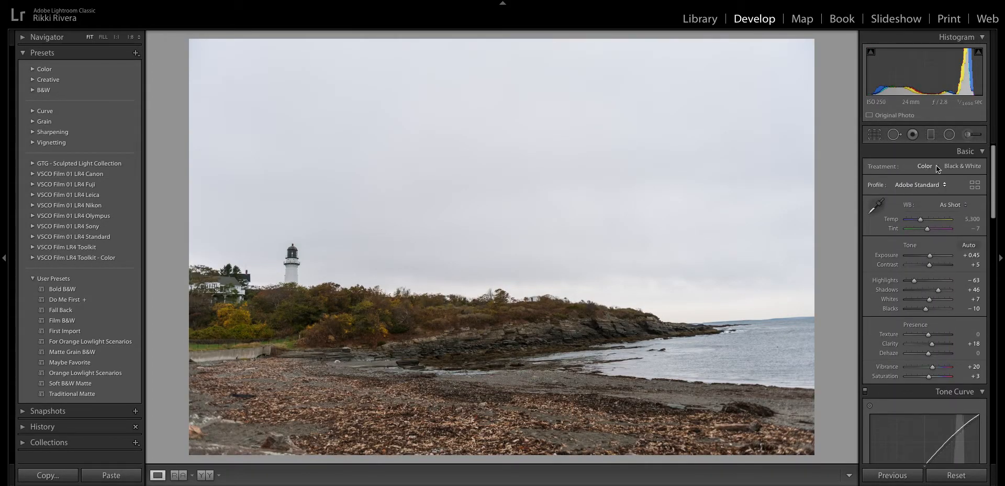
- Straighten the lighthouse horizon by 2.81° with the Crop & Straighten level tool
click(877, 136)
click(872, 200)
drag(797, 318, 710, 322)
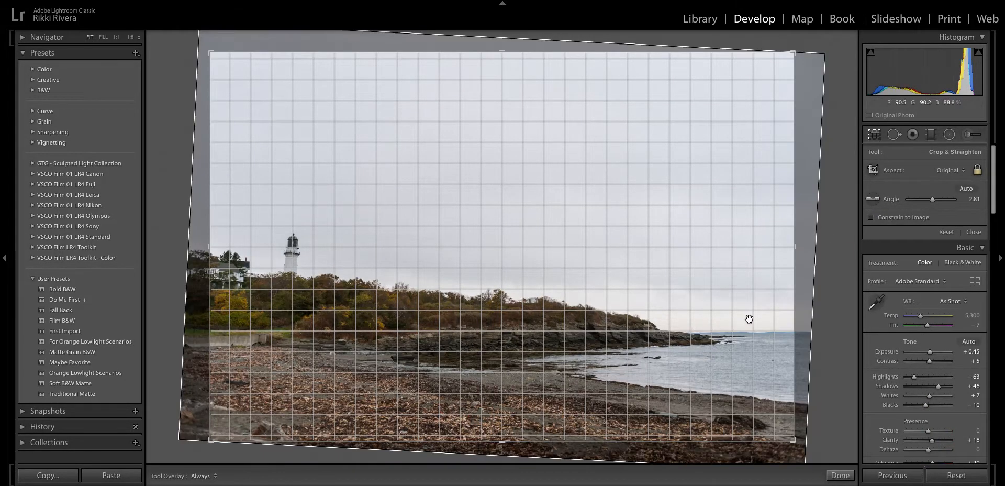
click(975, 232)
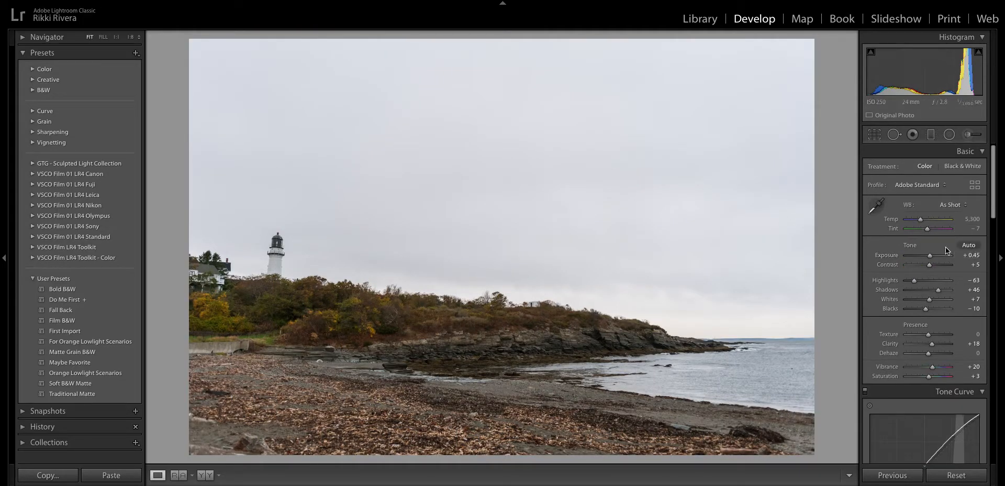
- Auto-tone the photo, drop Highlights to -100, and return to the Library grid
click(974, 246)
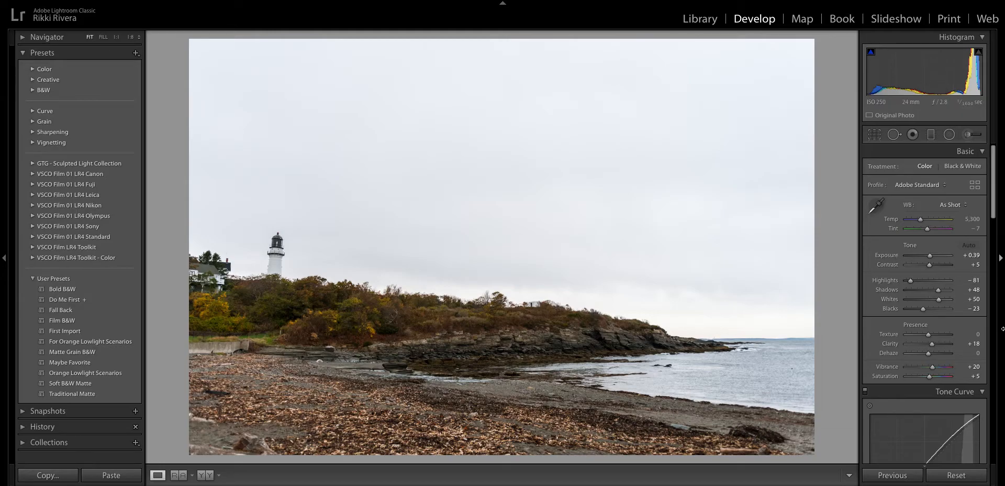
drag(909, 279, 904, 279)
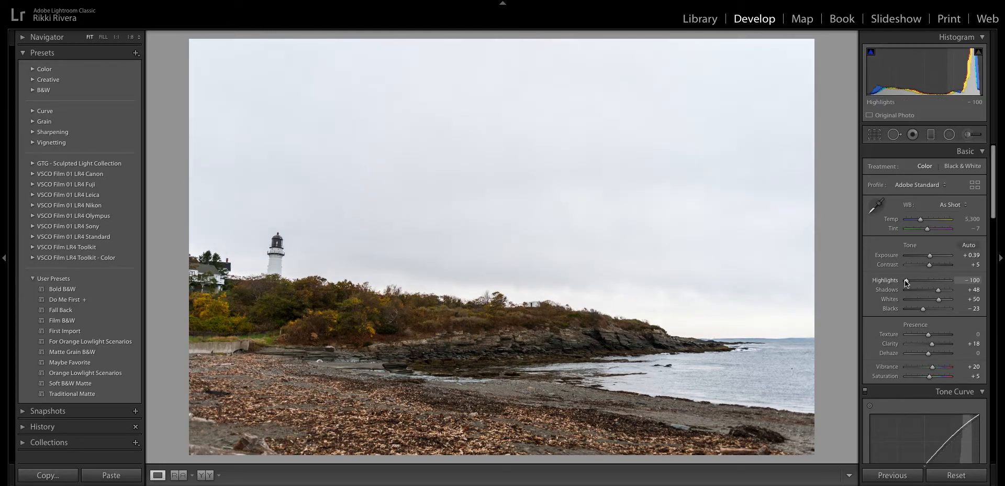
key(g)
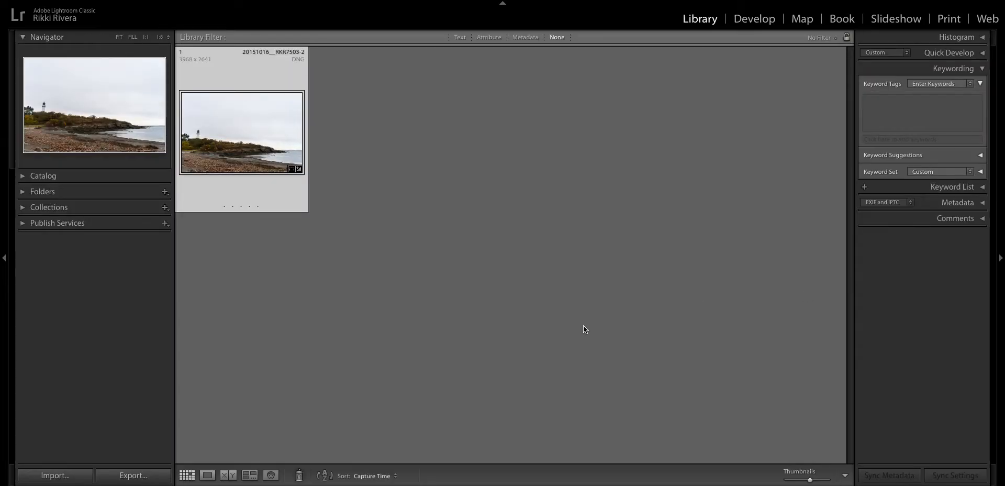
- Show All Photographs in the catalog and select photos 1 through 8
click(84, 174)
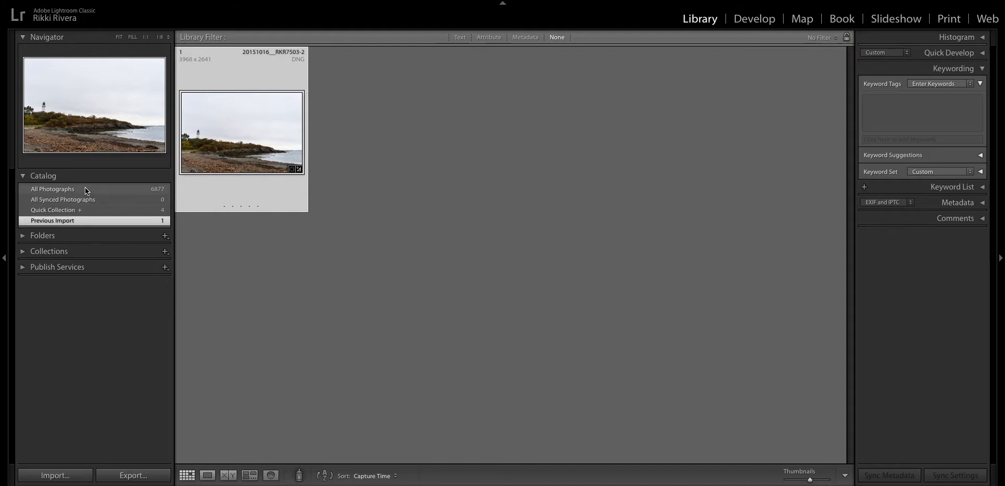
click(85, 189)
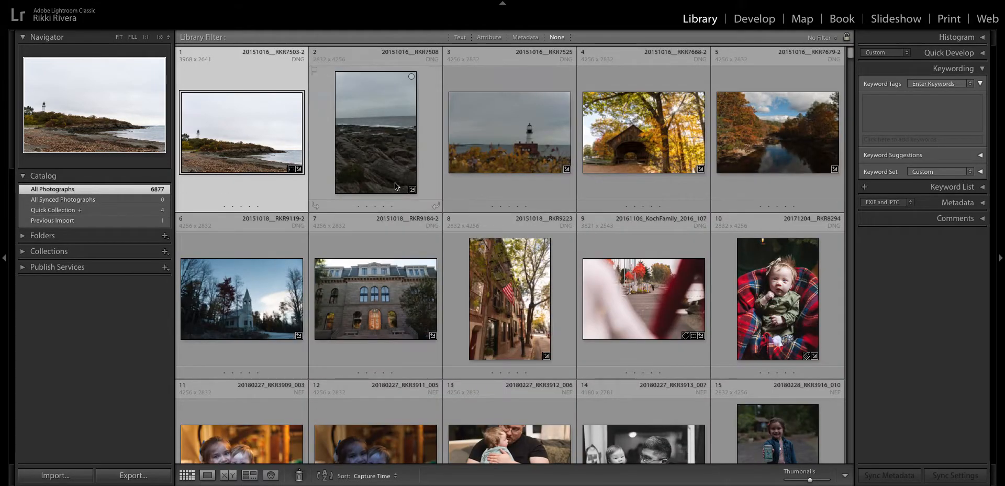
shift+click(531, 293)
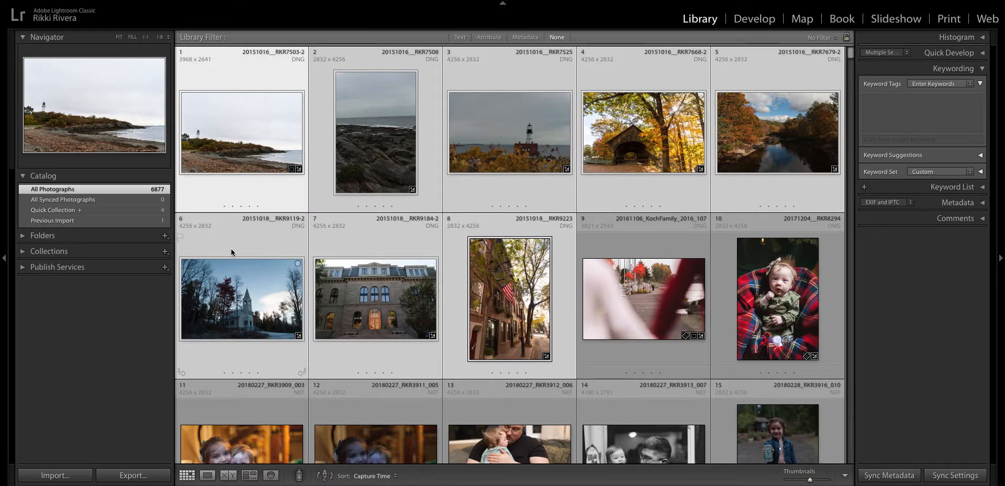
- In Develop, apply First Import to the vertical rocky shore photo and auto-tone it
key(d)
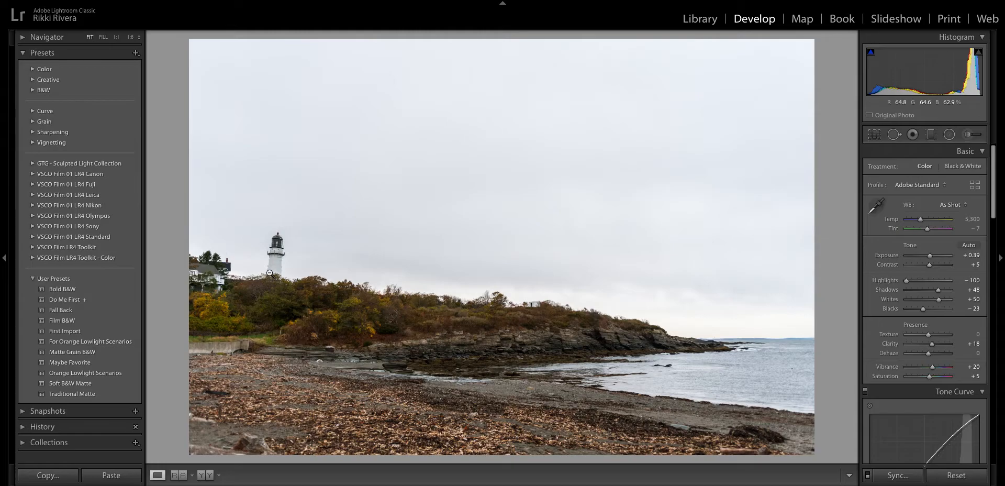
key(Right)
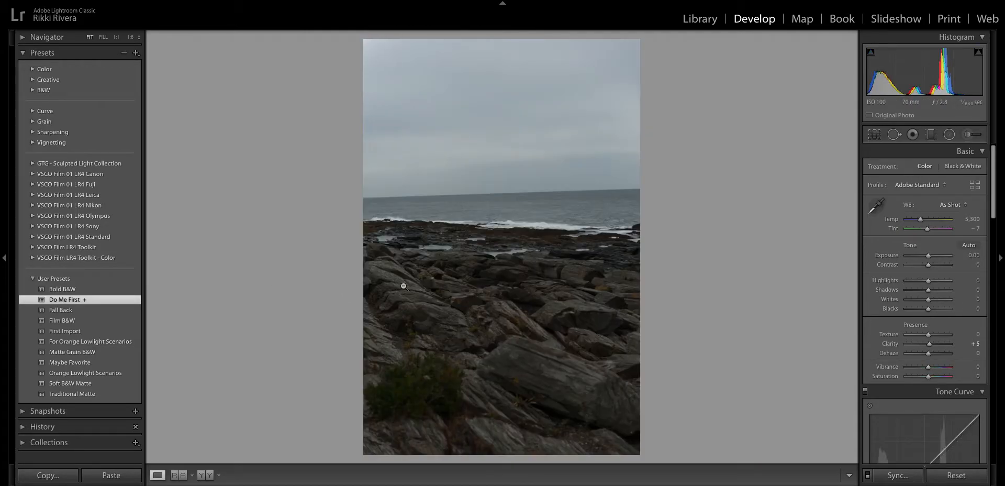
click(81, 329)
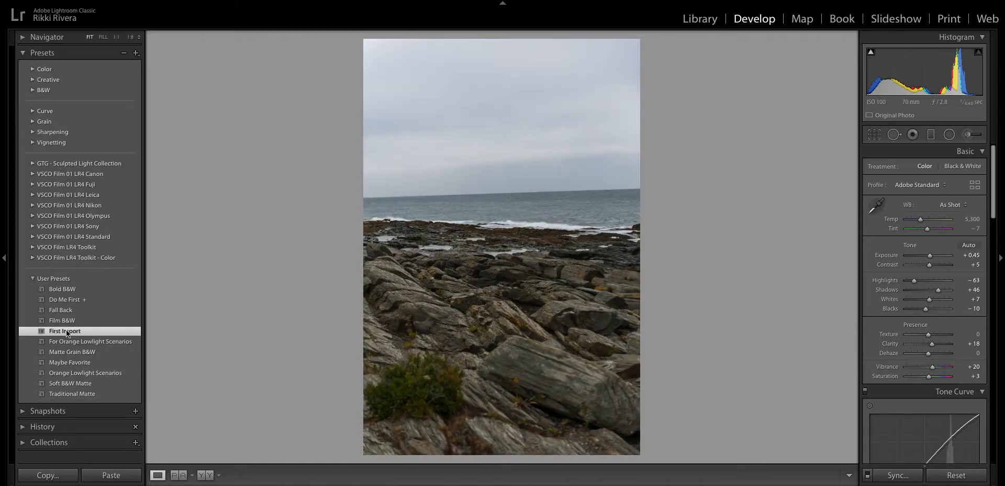
click(967, 244)
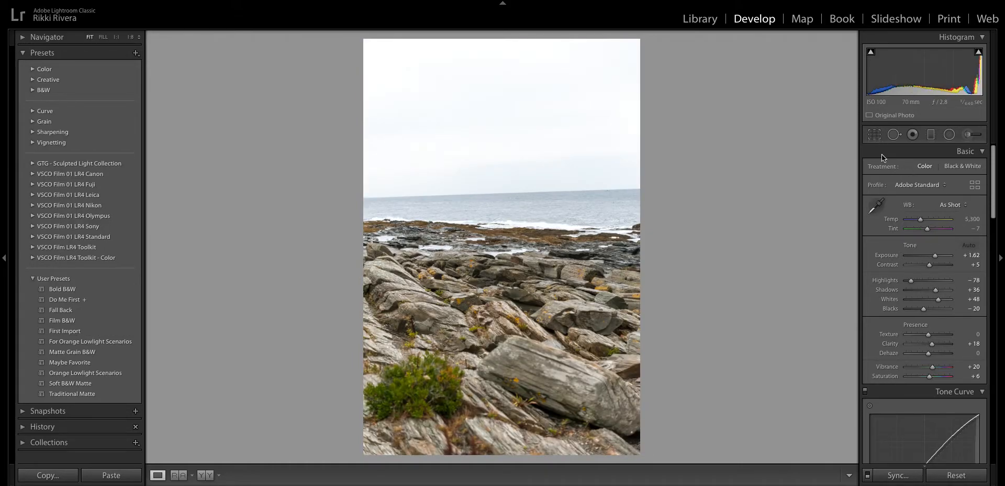
- Straighten the rocky shore photo by 2.15° and lower Exposure from +1.62 to +1.15
click(874, 135)
drag(800, 139, 803, 149)
key(Return)
drag(935, 256, 935, 256)
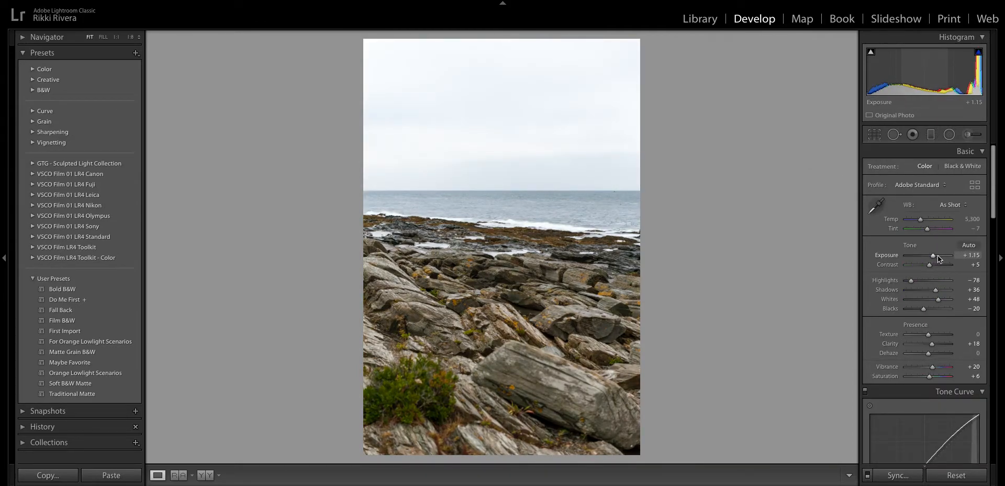
key(Right)
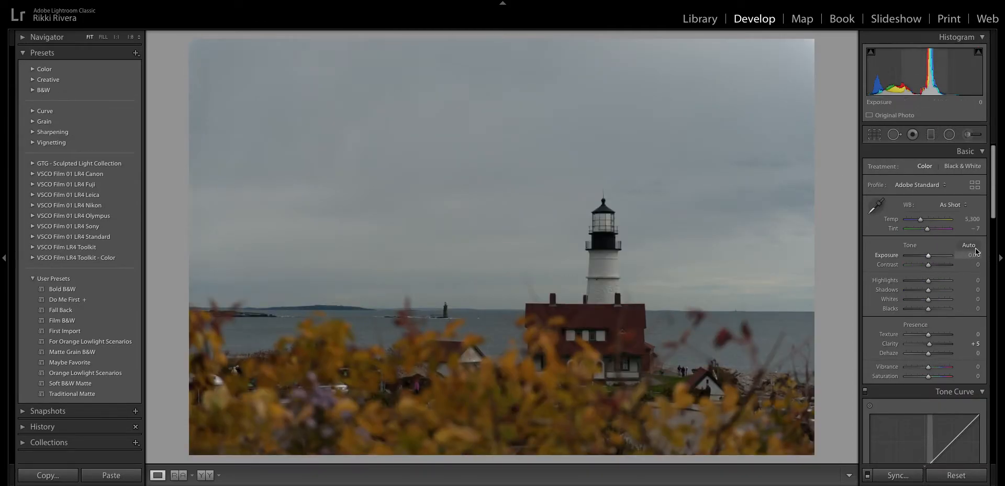
- Apply the First Import preset to the lighthouse photo, then set exposure +1.20 and contrast +33
click(104, 329)
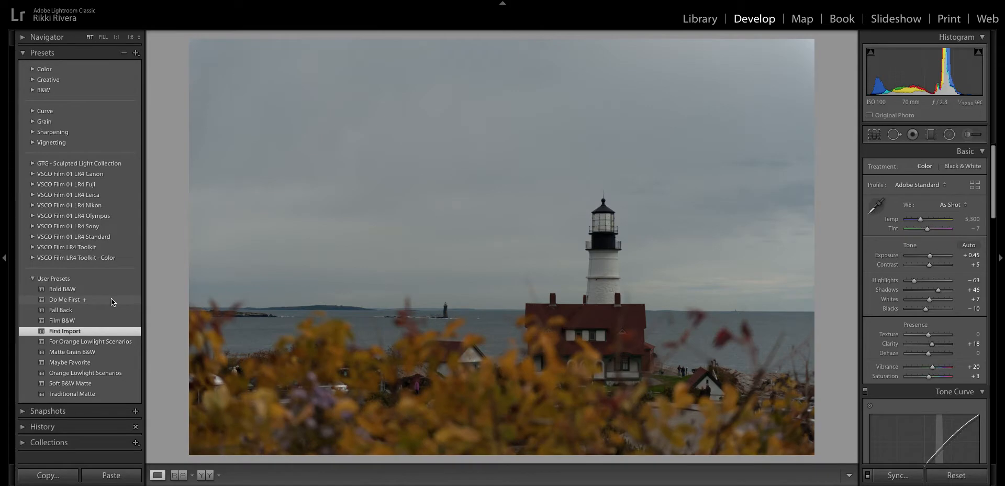
click(112, 299)
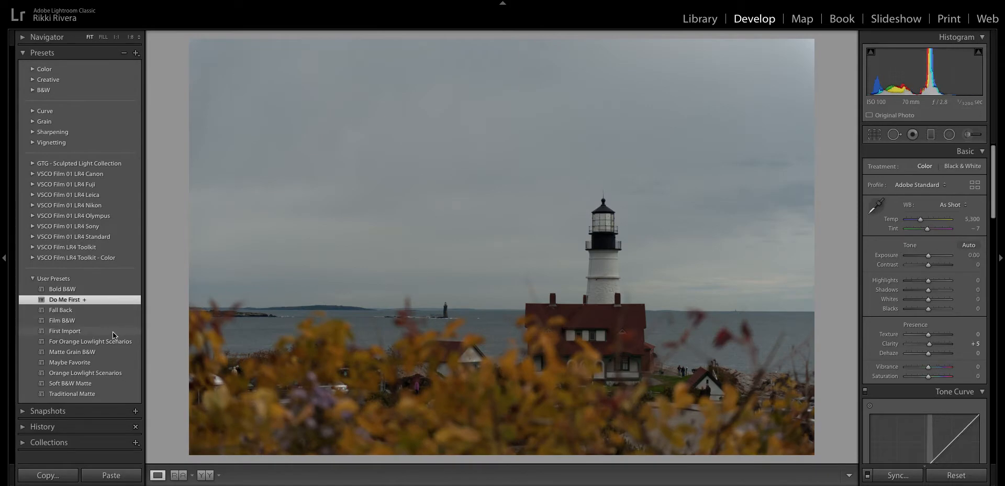
click(102, 332)
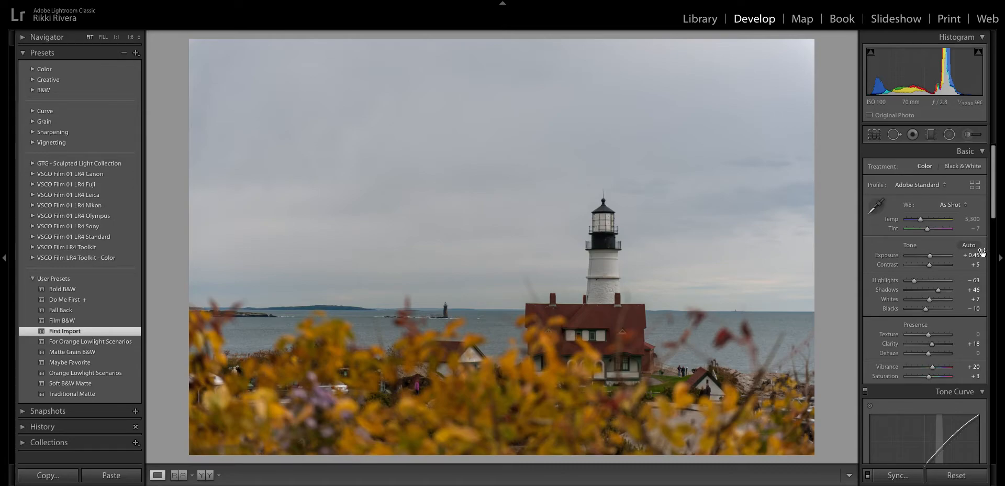
drag(930, 256, 906, 280)
click(934, 264)
- Raise clarity to +30 and shape a point-mode S-curve in the Tone Curve that brightens midtones
scroll(936, 305, down, 2)
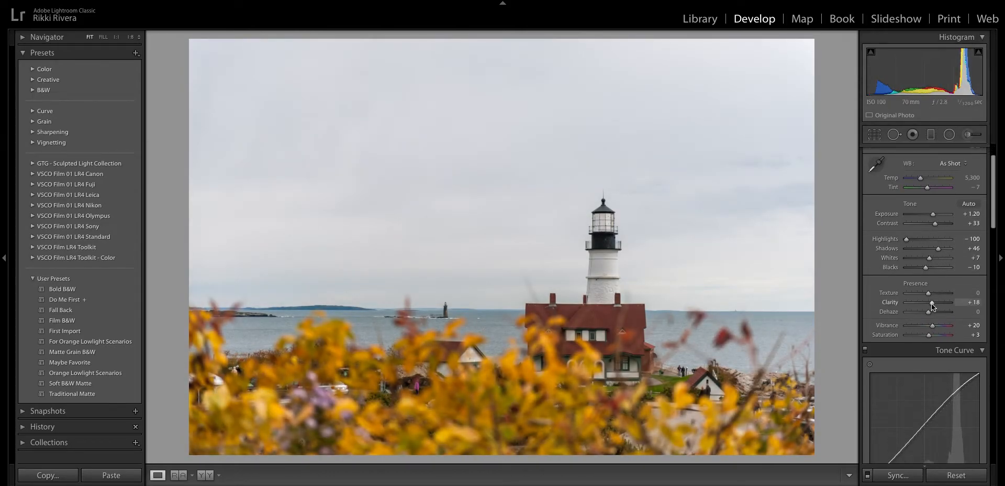
drag(932, 303, 935, 303)
scroll(935, 302, down, 3)
scroll(957, 339, down, 2)
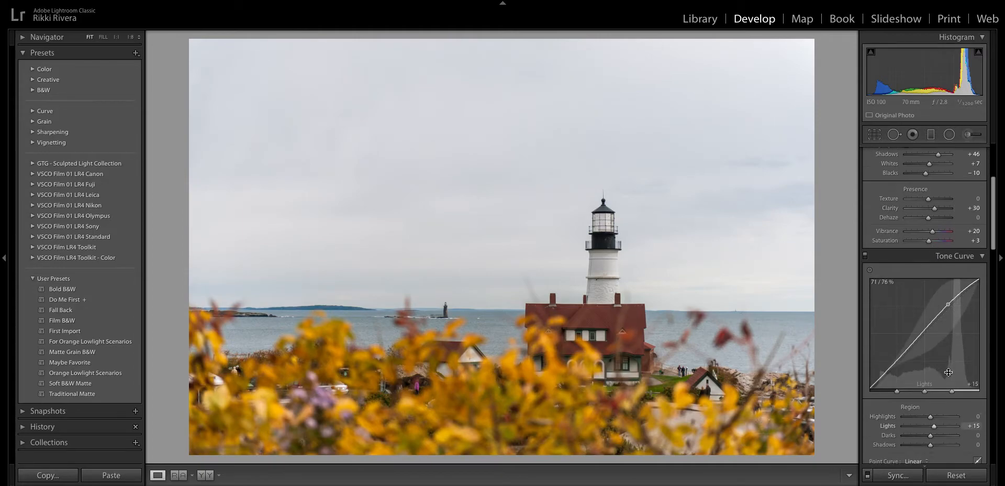
click(977, 447)
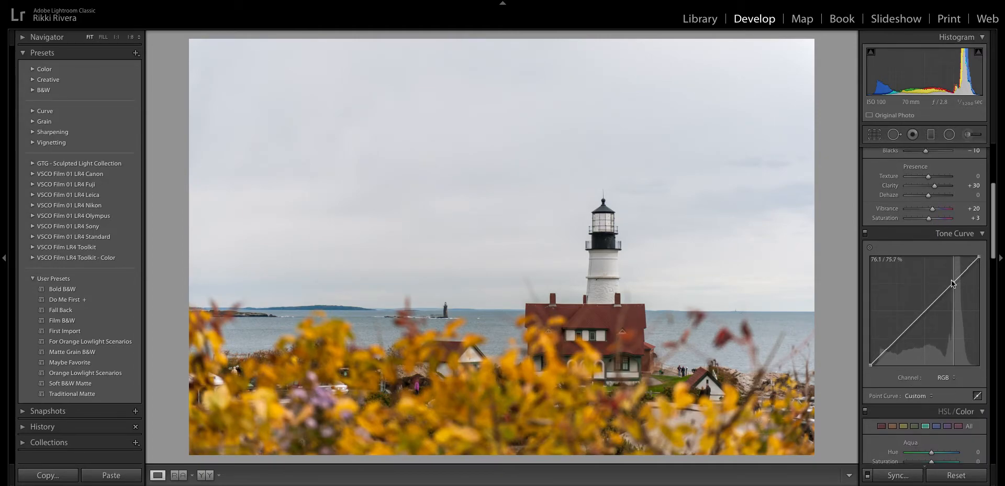
drag(951, 285, 950, 280)
drag(897, 336, 870, 360)
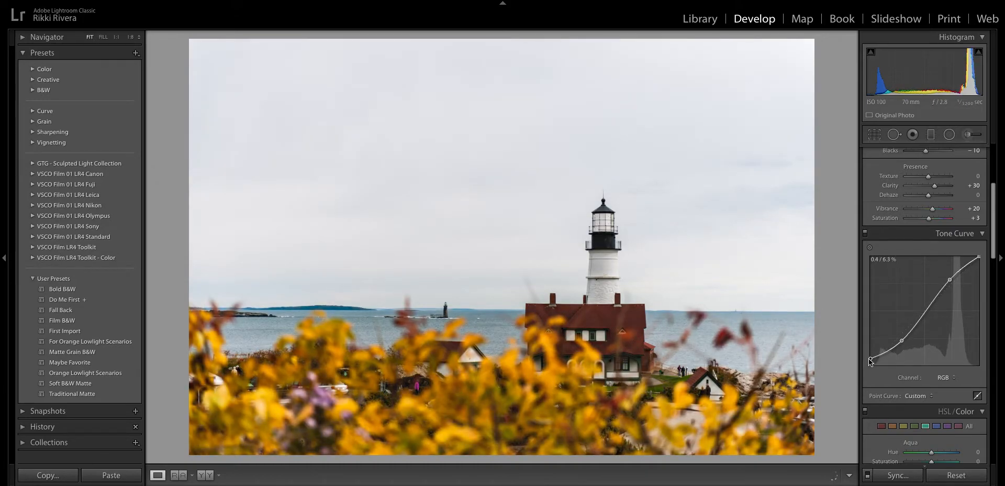
drag(950, 280, 949, 280)
drag(925, 311, 925, 306)
- Mute the HSL saturation: orange −30, yellow −27, green −55, blue +13
scroll(910, 262, down, 6)
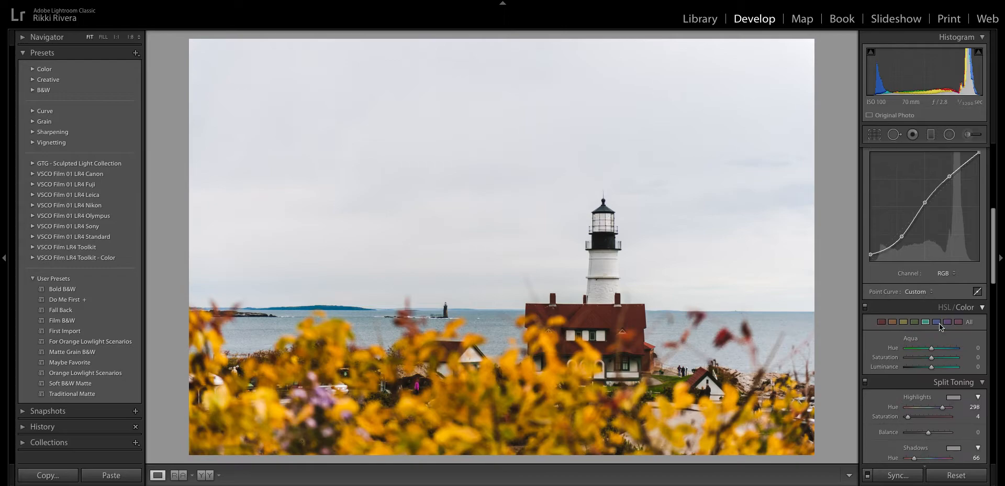
click(903, 250)
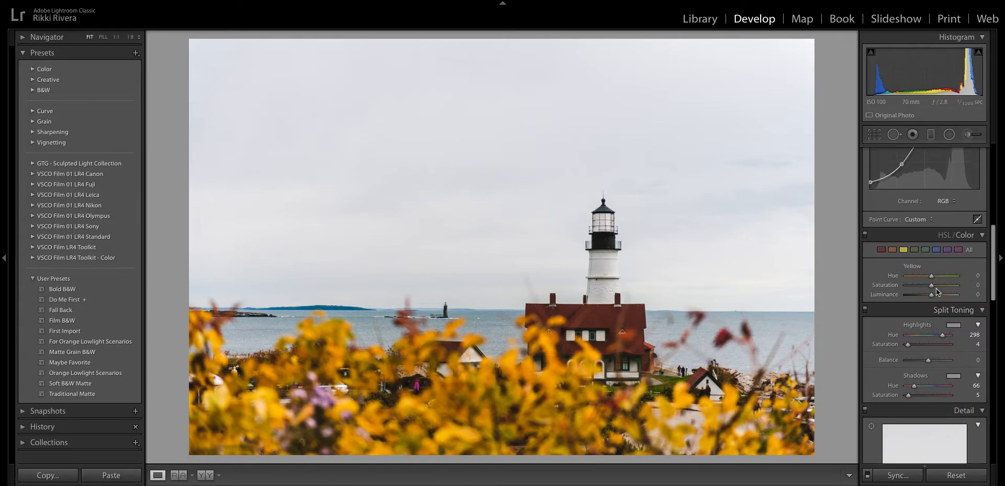
drag(931, 284, 926, 287)
click(892, 250)
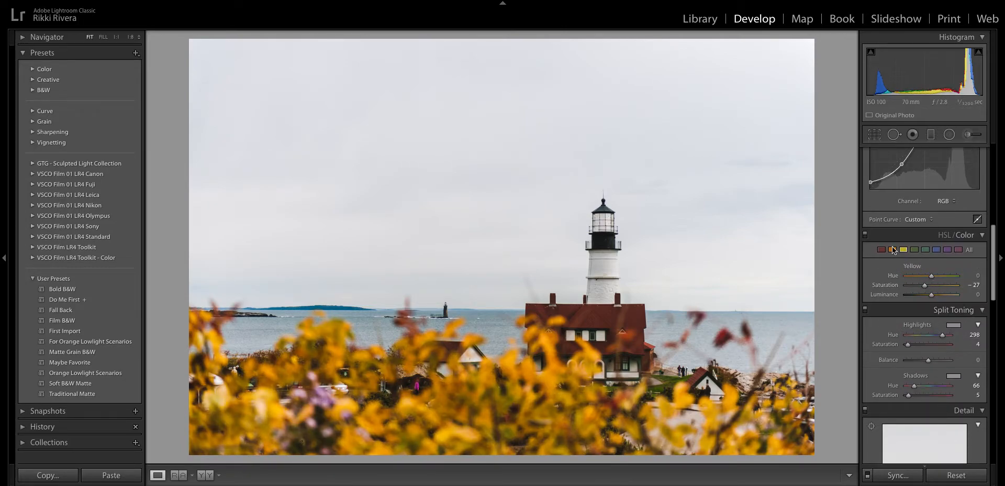
click(914, 249)
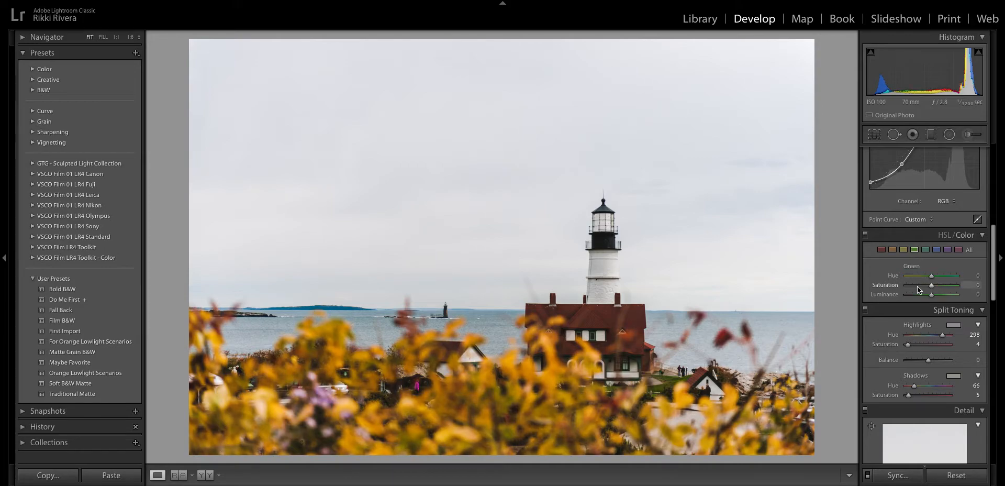
click(937, 249)
click(938, 249)
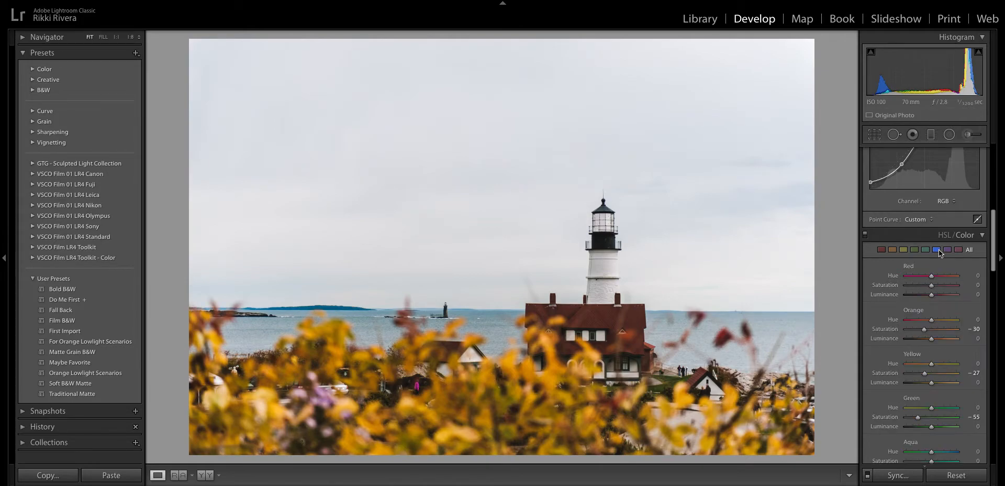
click(931, 134)
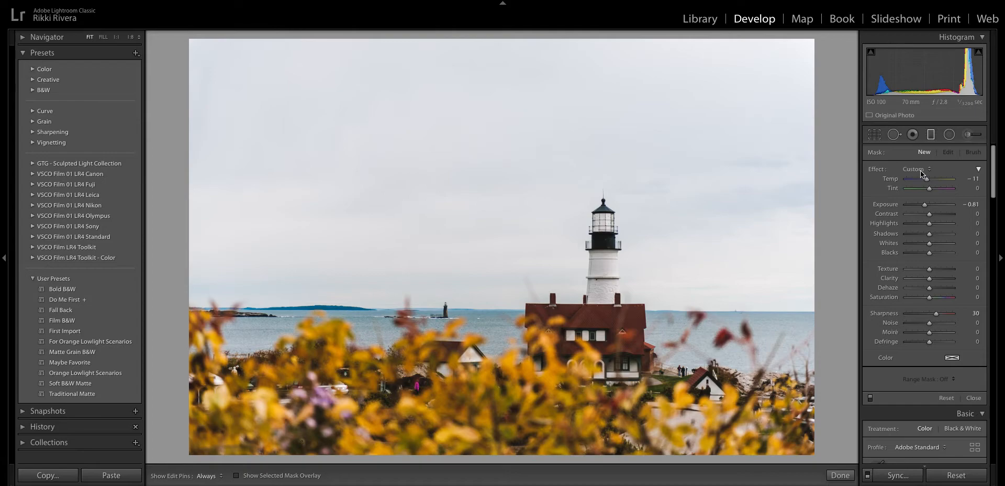
- Darken the sky with a graduated filter (exposure −0.81, texture +31, clarity +15) and straighten to −0.19°
drag(508, 39, 510, 294)
drag(508, 171, 503, 235)
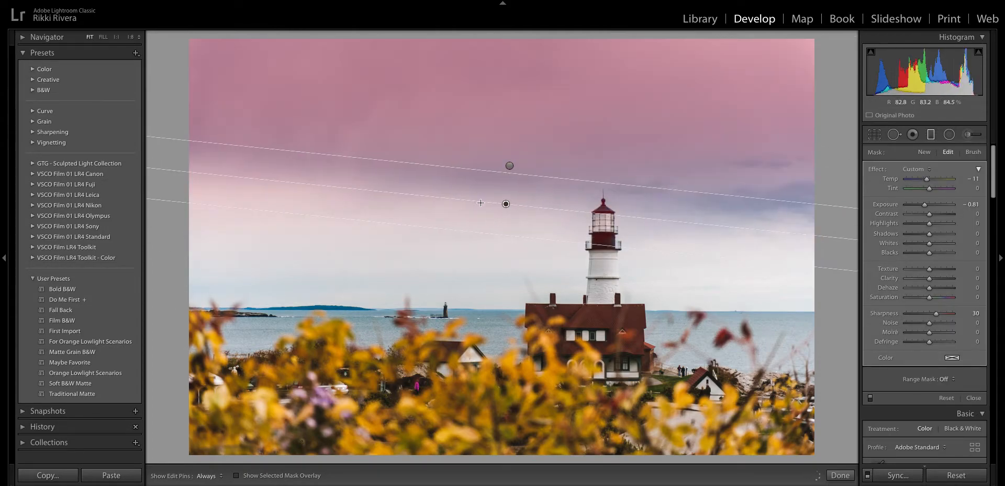
key(ctrl+z)
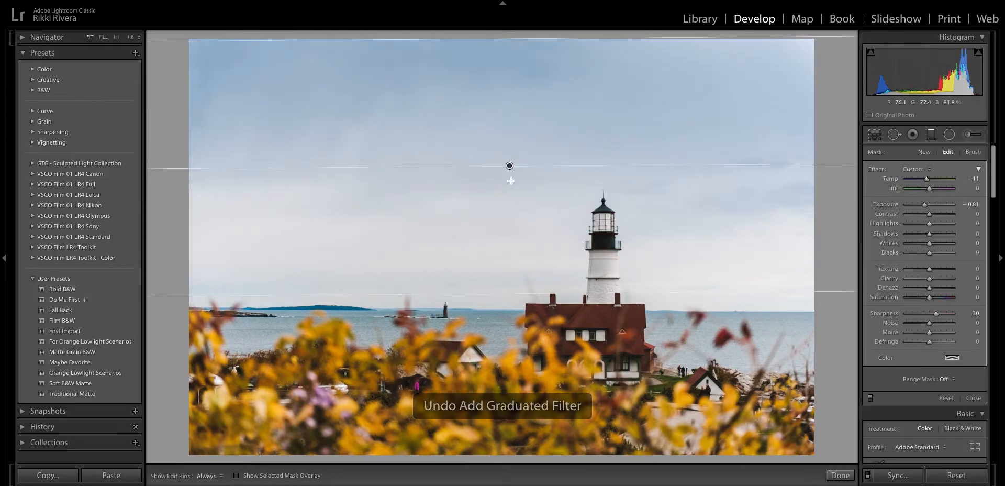
drag(509, 165, 507, 254)
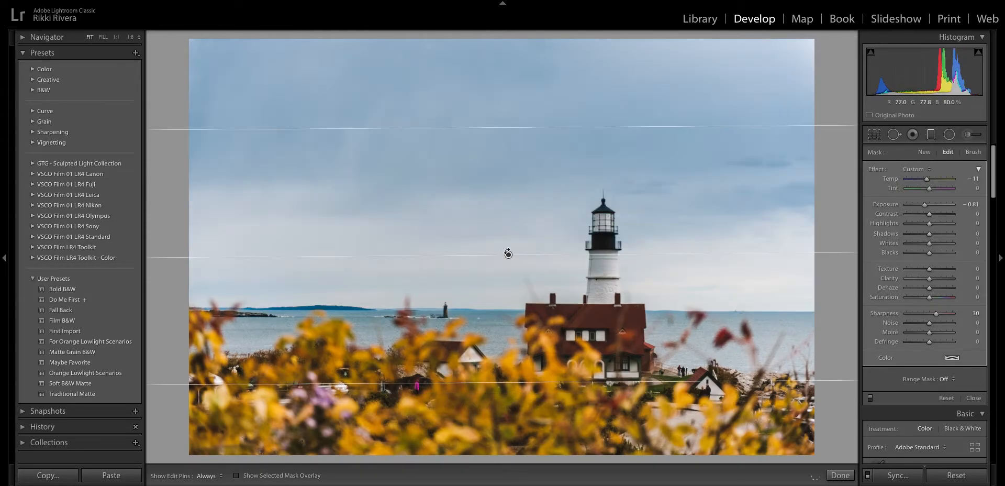
click(937, 269)
click(933, 278)
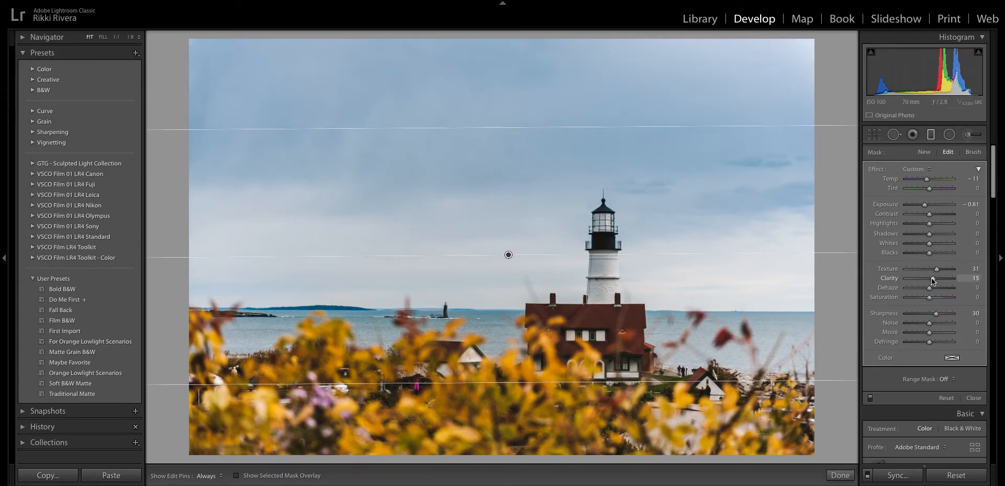
key(m)
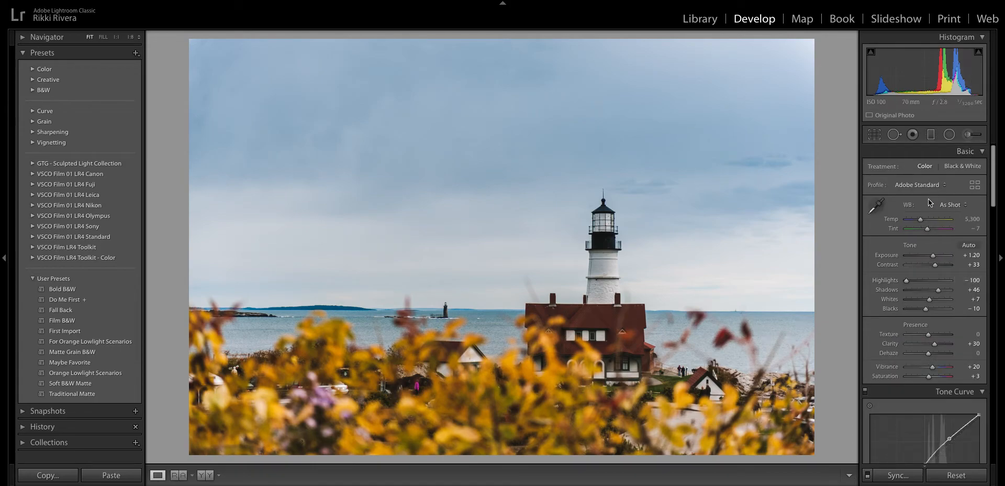
click(874, 135)
drag(847, 162, 848, 159)
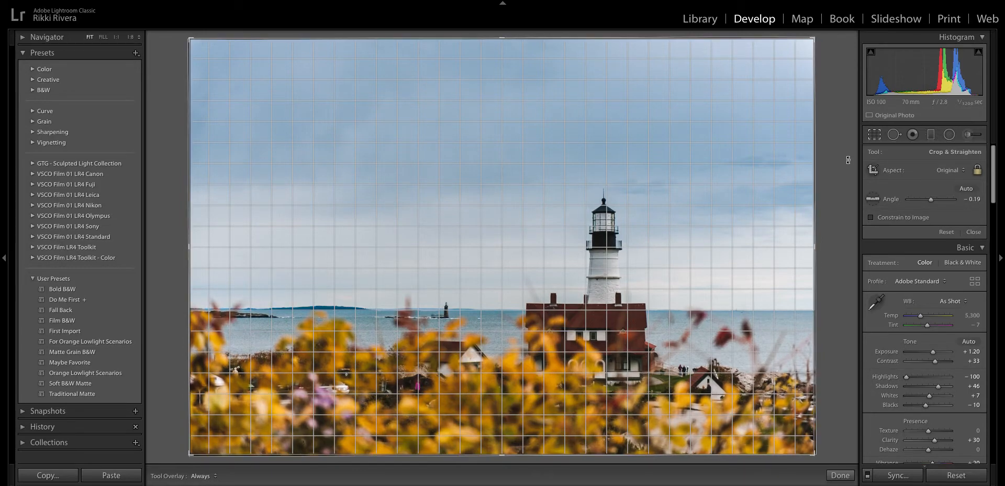
- Commit the straighten and save the lighthouse settings as user preset 'Dramatic Landscape'
key(Return)
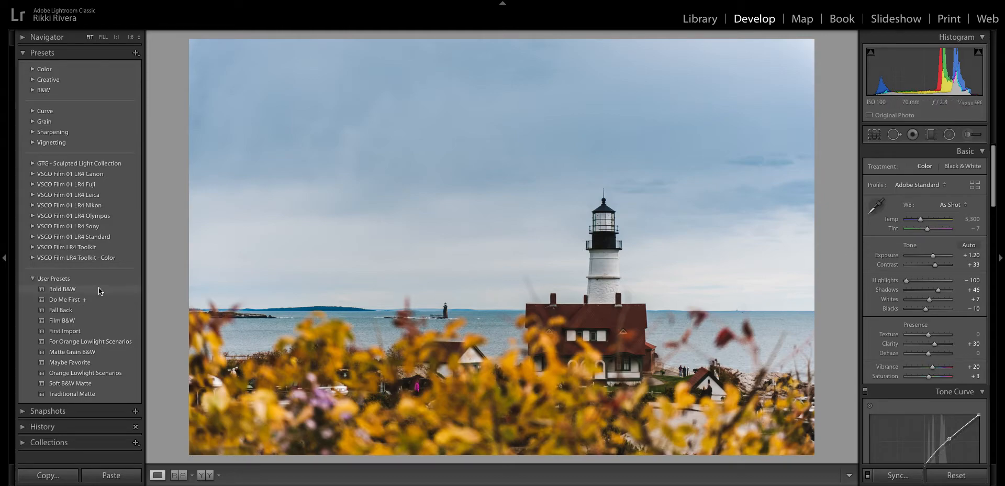
click(137, 54)
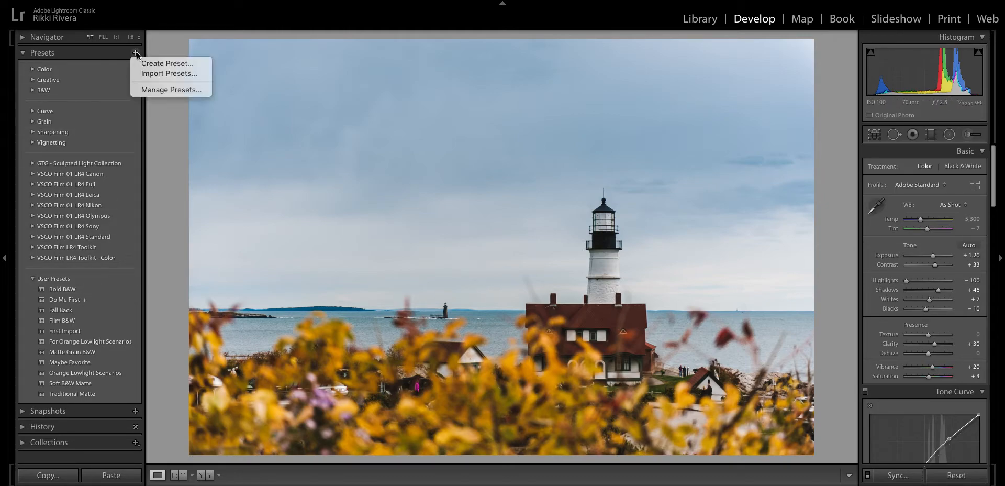
click(154, 64)
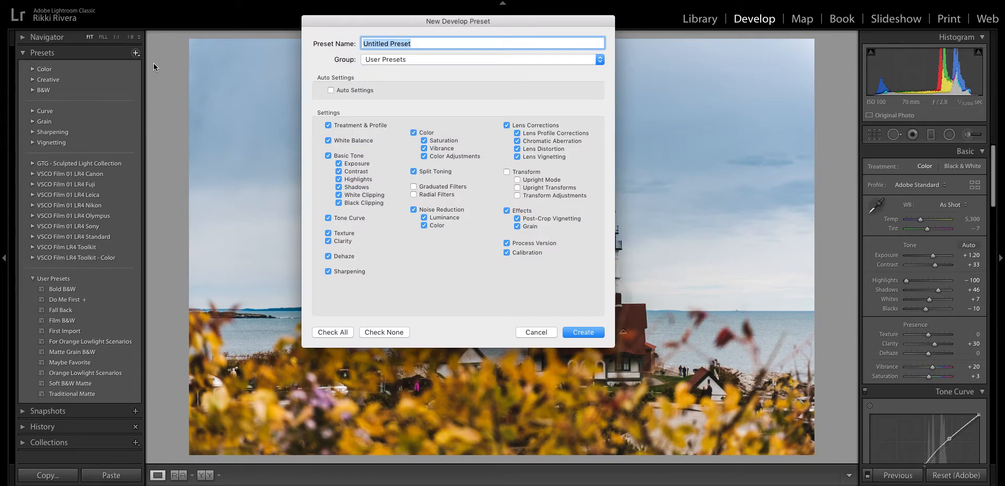
text(D)
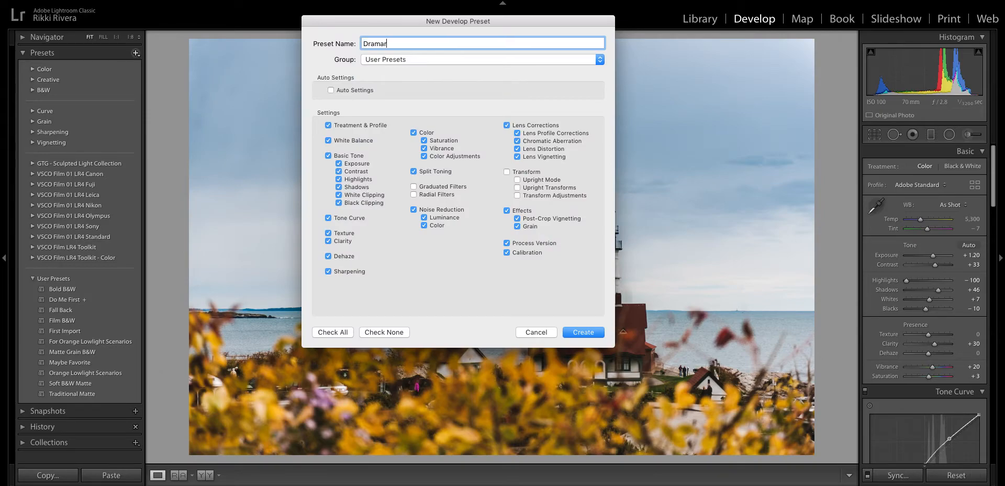
text(ramatic Landscape)
click(599, 330)
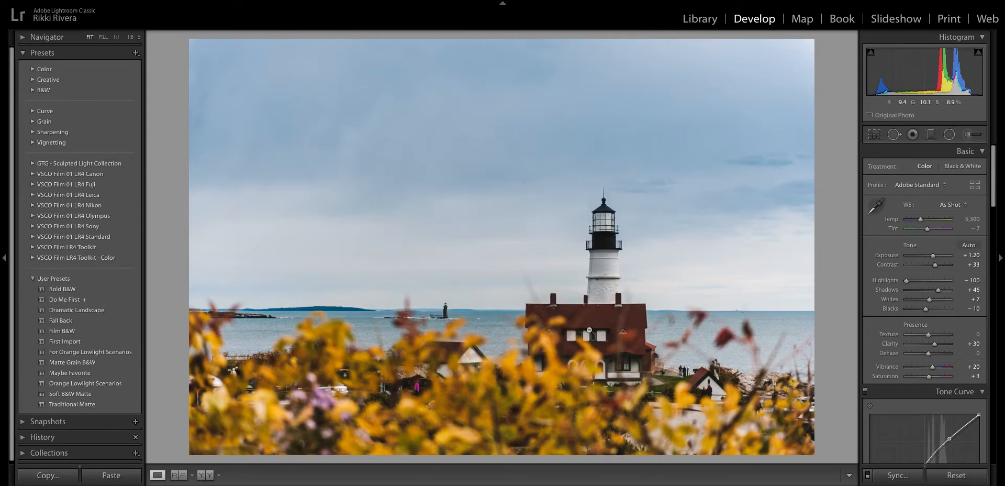
- Apply the Dramatic Landscape preset to the covered-bridge photo and then the river photo
key(Right)
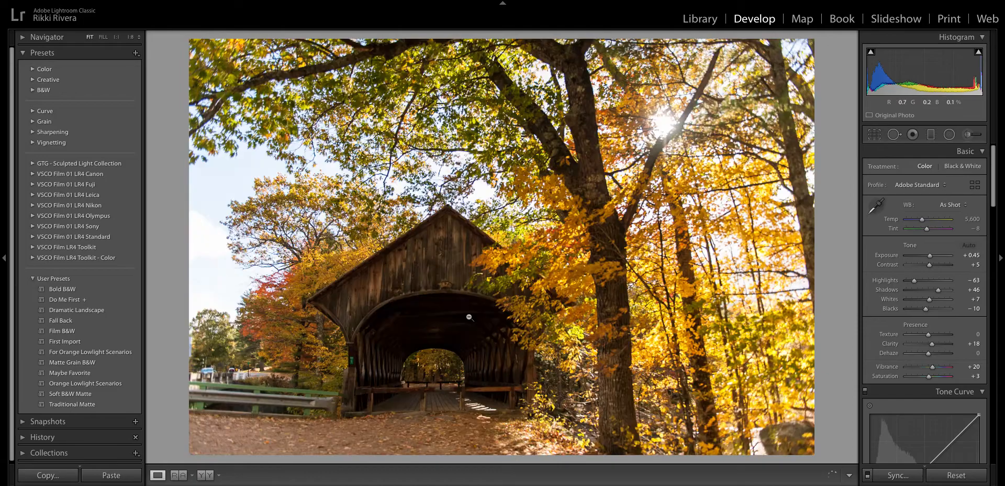
click(93, 309)
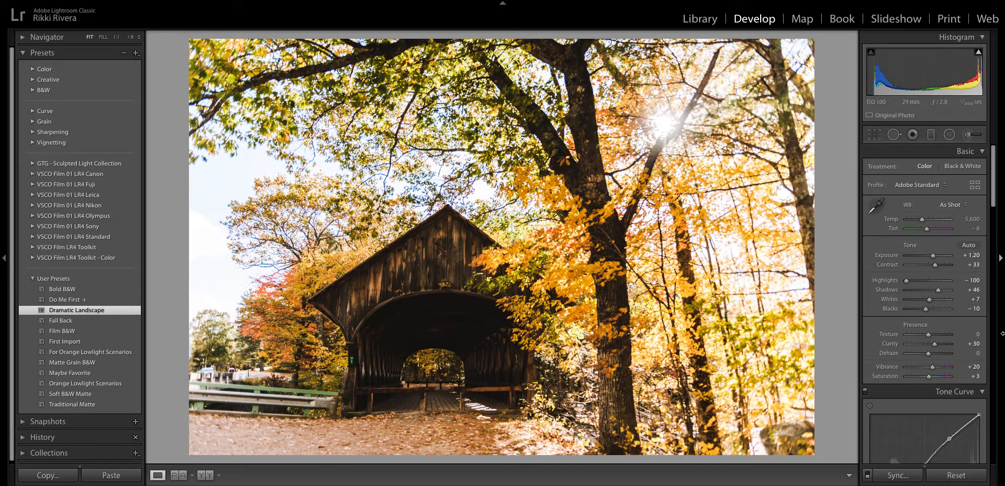
key(Right)
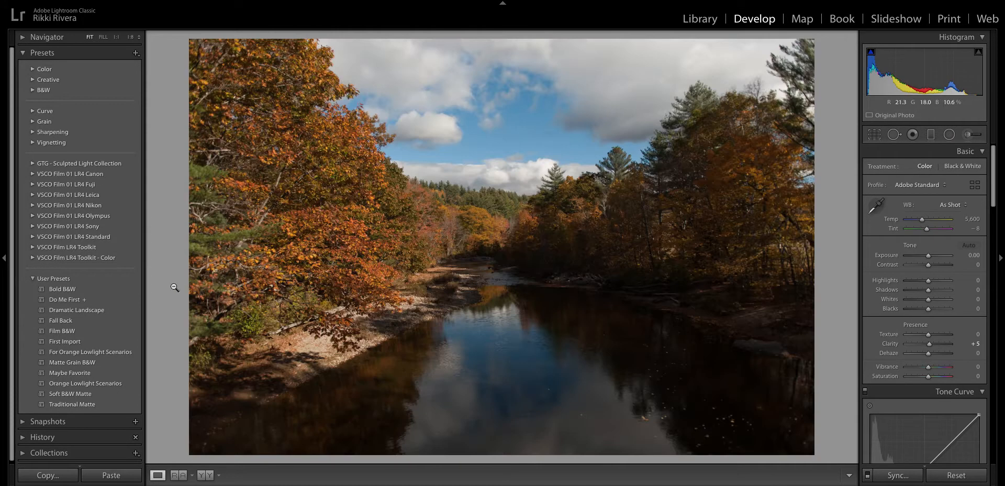
click(107, 312)
mouse_move(108, 313)
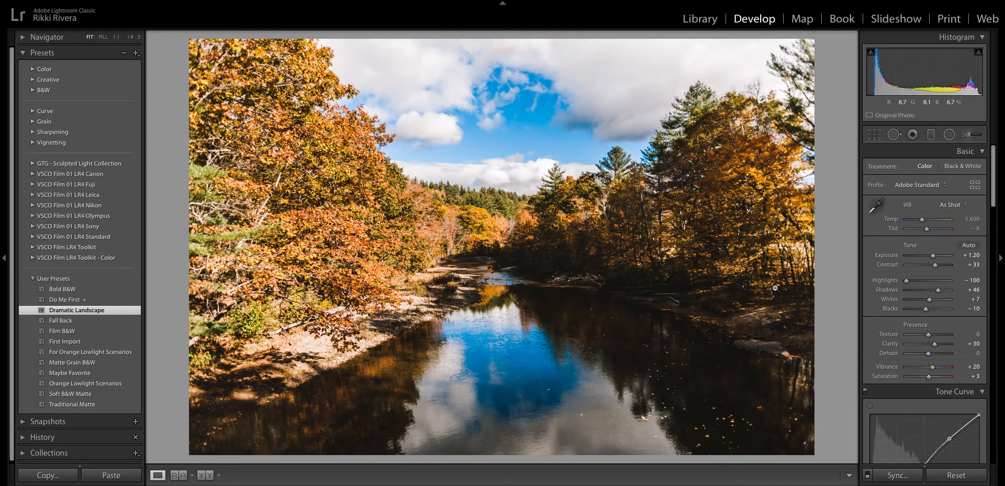
- Lower the river photo's clarity to +17 and soften its tone curve to Highlights −34, Lights +9
drag(934, 343, 931, 344)
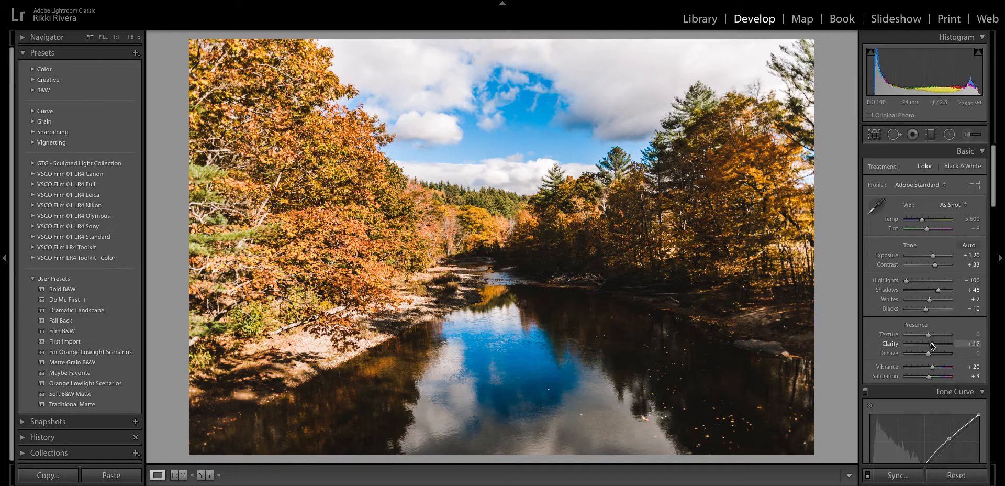
scroll(935, 297, down, 5)
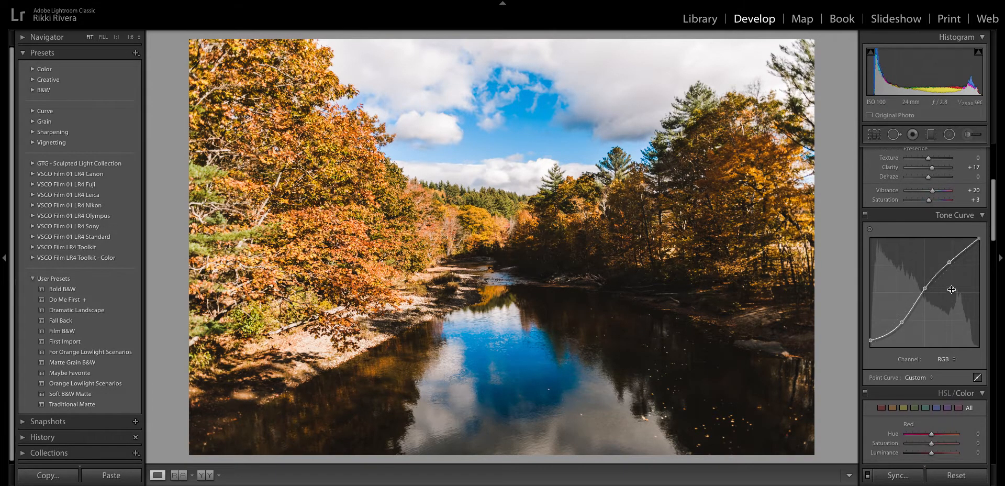
drag(949, 262, 952, 266)
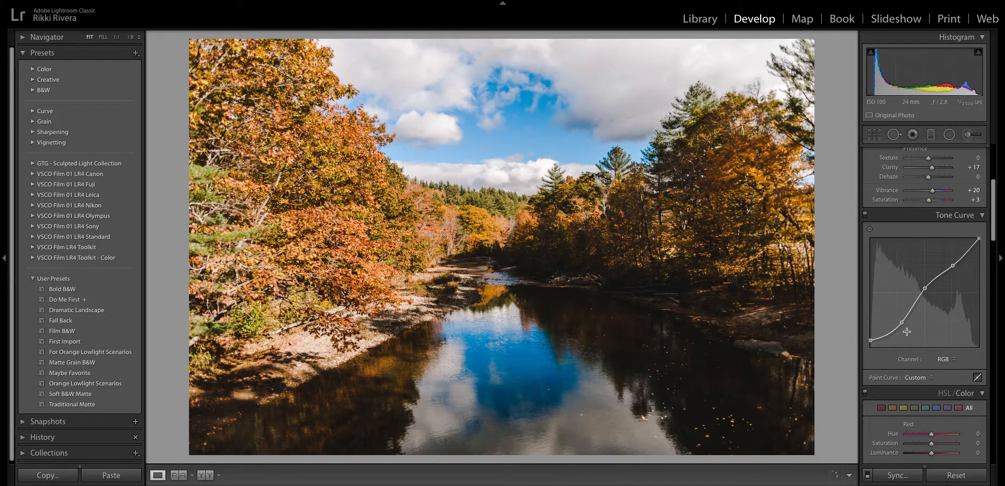
drag(901, 322, 922, 324)
scroll(934, 348, down, 3)
click(977, 326)
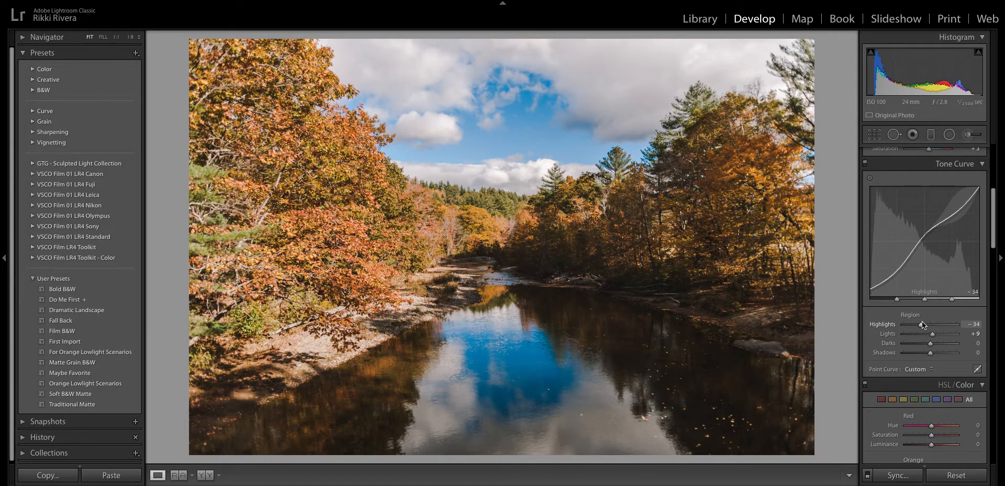
- Set orange saturation to −14 and shift yellow hue to −8 in HSL
scroll(935, 305, down, 11)
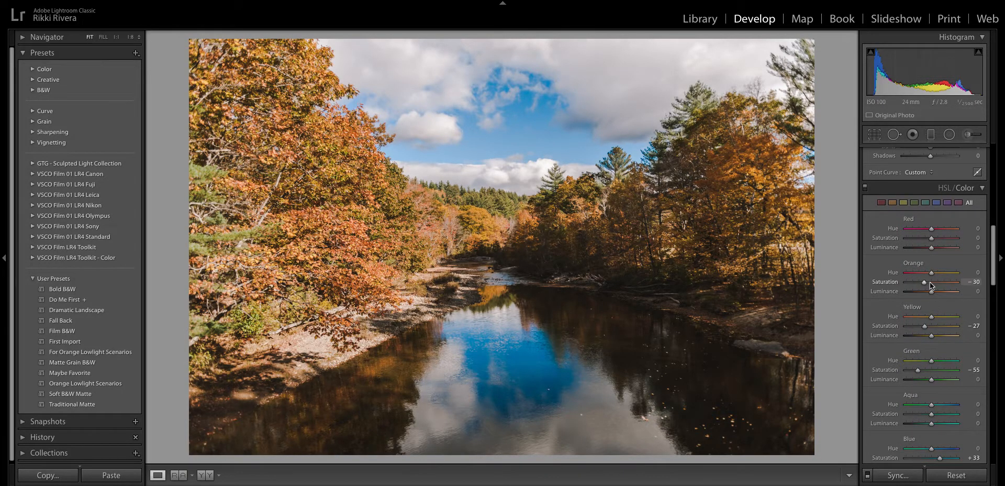
click(930, 281)
drag(930, 283, 928, 284)
drag(931, 317, 929, 316)
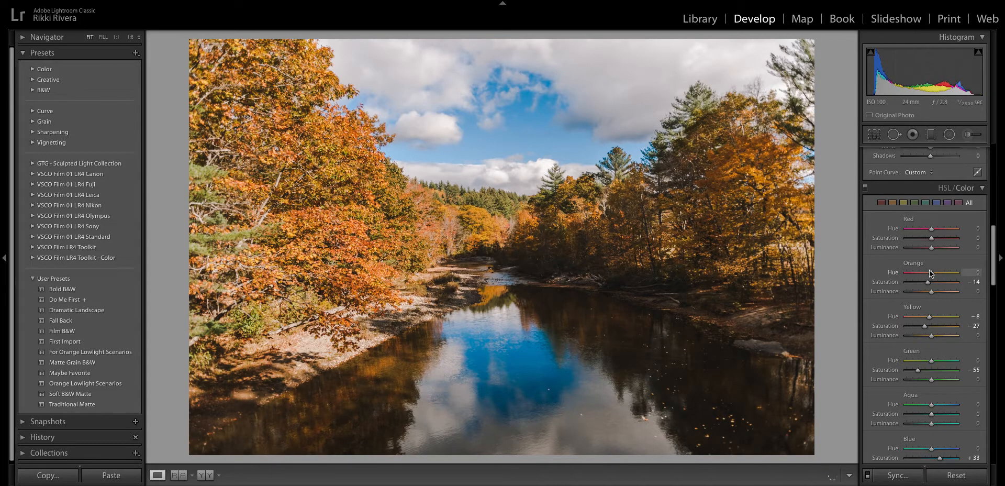
- Cut blue saturation to +13, set yellow saturation to −5 and orange hue to −1
scroll(932, 292, down, 10)
scroll(932, 295, down, 9)
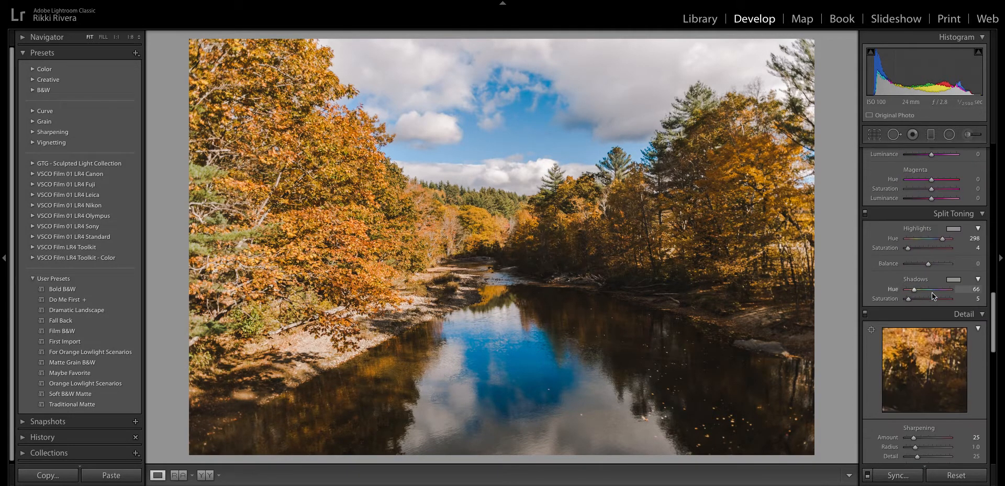
scroll(935, 296, down, 18)
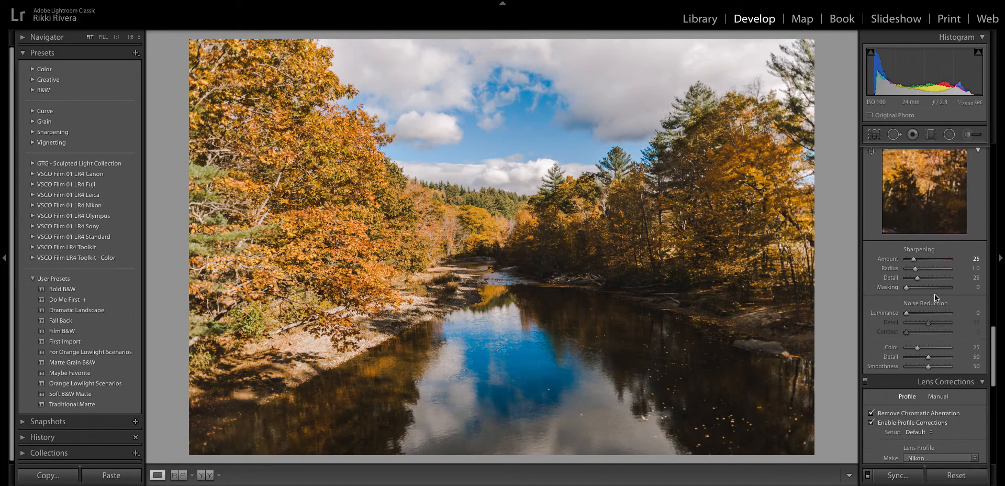
scroll(936, 299, down, 3)
drag(928, 389, 928, 388)
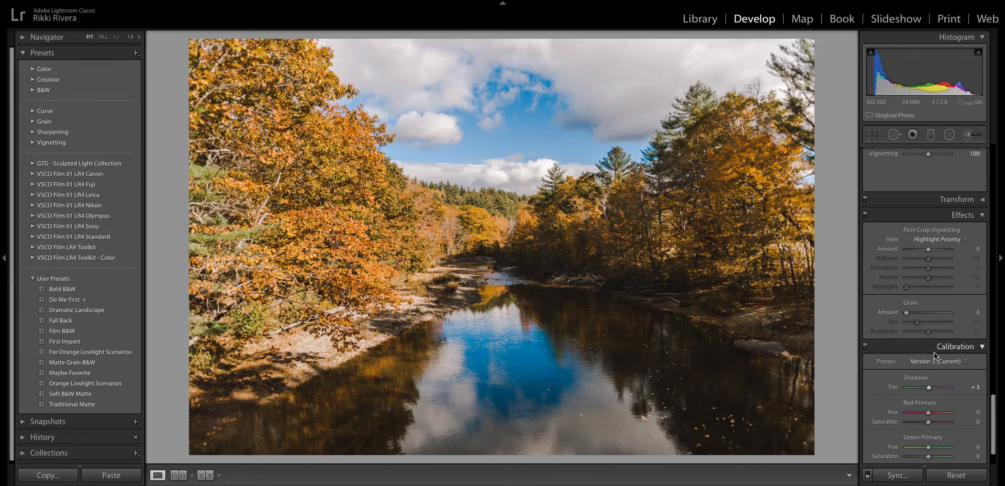
scroll(933, 352, up, 8)
scroll(933, 352, up, 6)
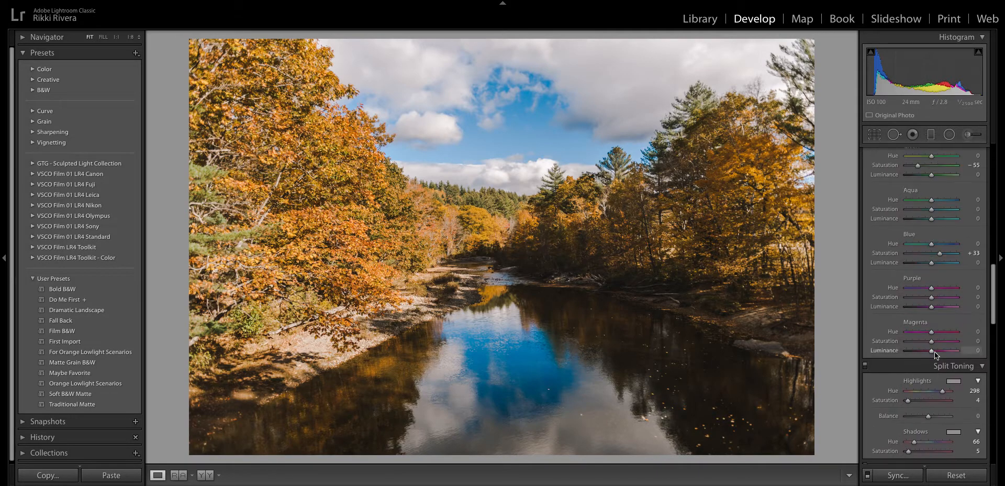
drag(943, 382, 938, 382)
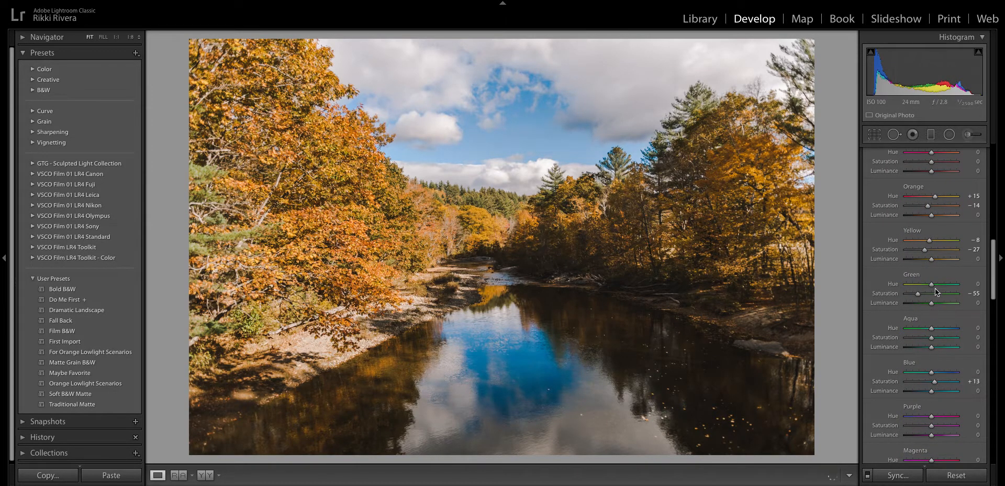
drag(926, 249, 931, 249)
scroll(932, 247, up, 1)
scroll(935, 248, up, 1)
drag(936, 236, 931, 236)
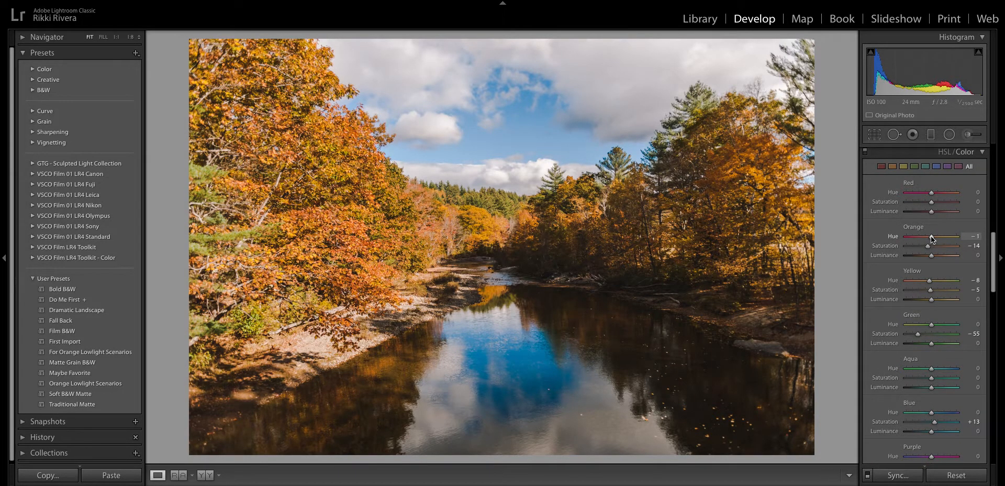
scroll(932, 239, up, 8)
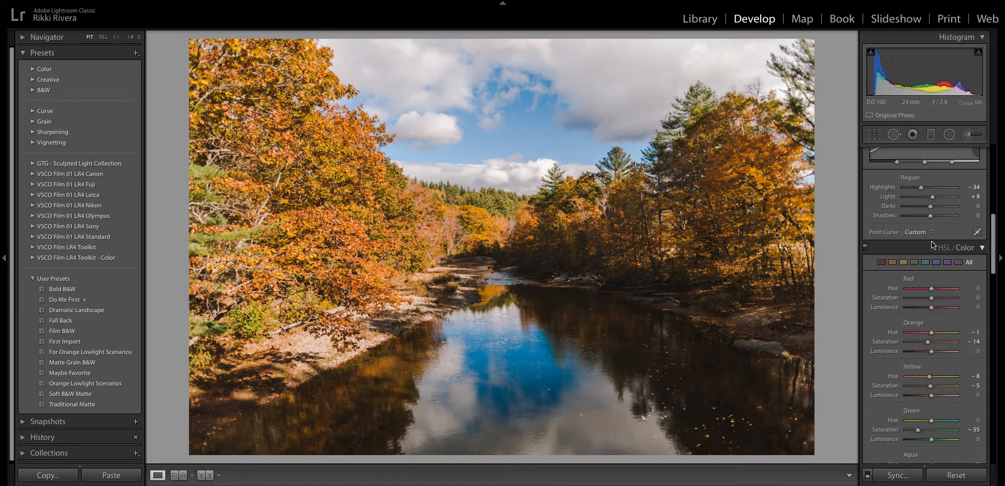
scroll(932, 241, up, 2)
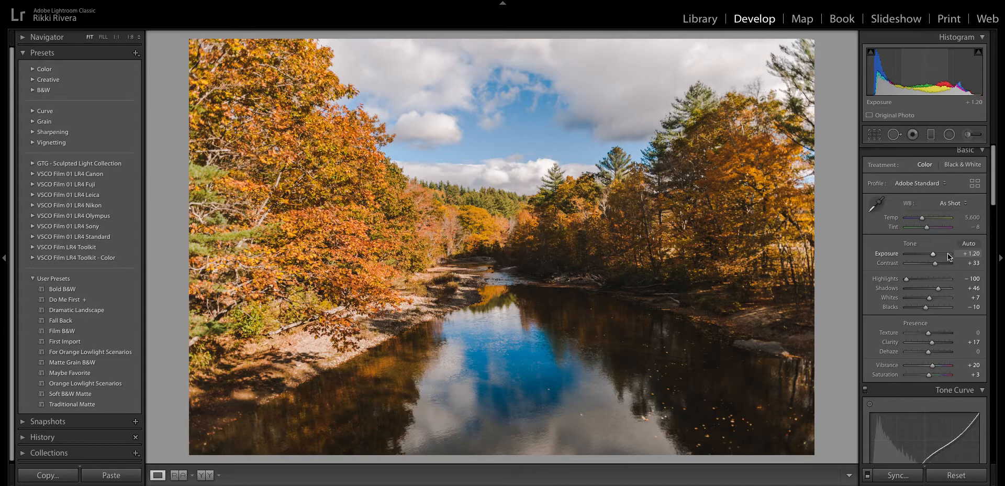
- Apply Dramatic Landscape to the church photo, warm its temperature, and lower contrast and exposure slightly
key(Right)
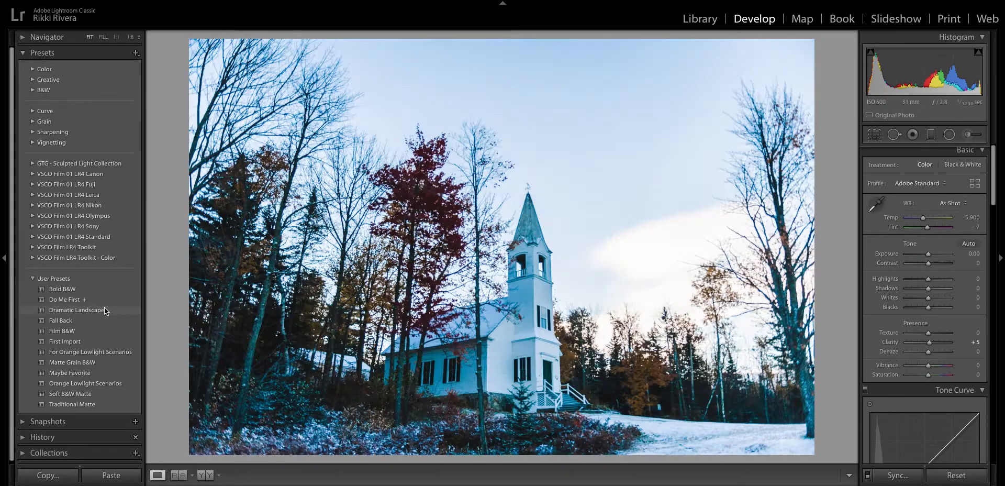
click(107, 310)
drag(923, 217, 929, 217)
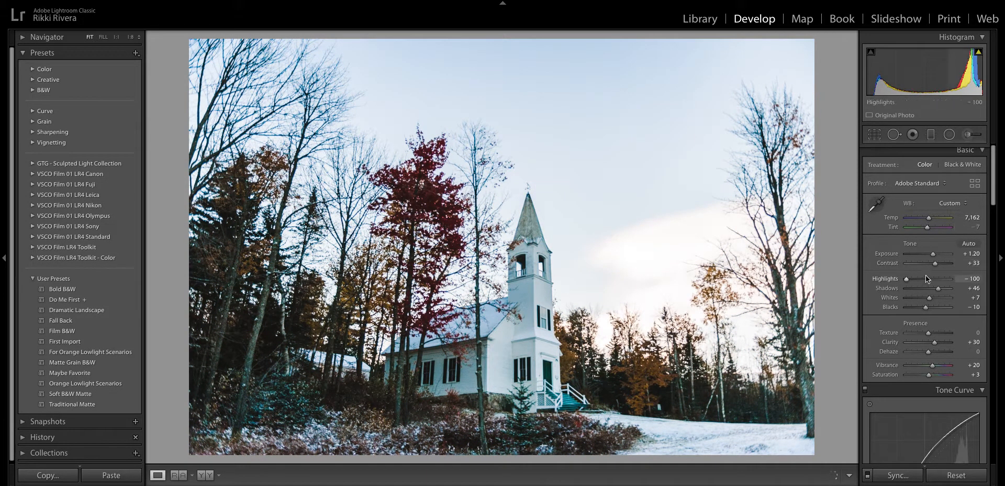
drag(930, 262, 940, 219)
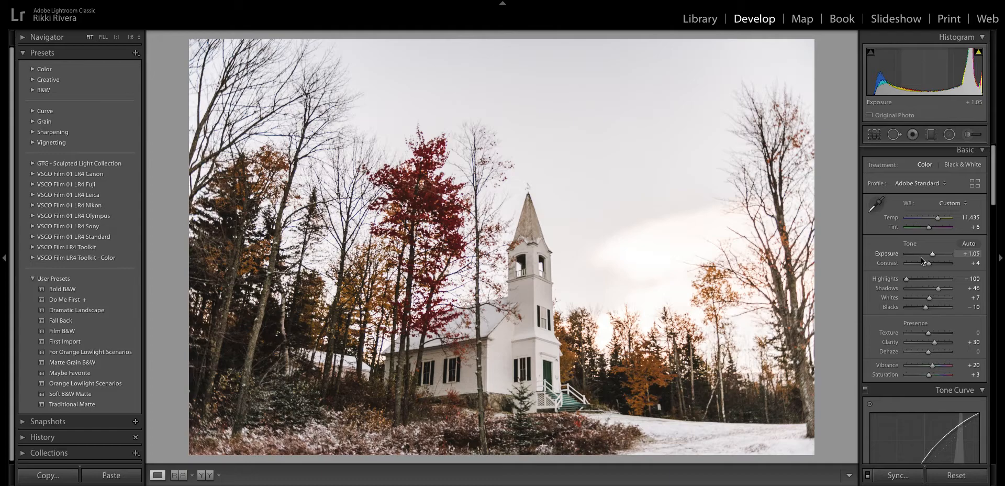
- Set tone-curve Highlights to −28 and raise green saturation from −55 to −4
scroll(921, 257, down, 5)
scroll(921, 257, down, 3)
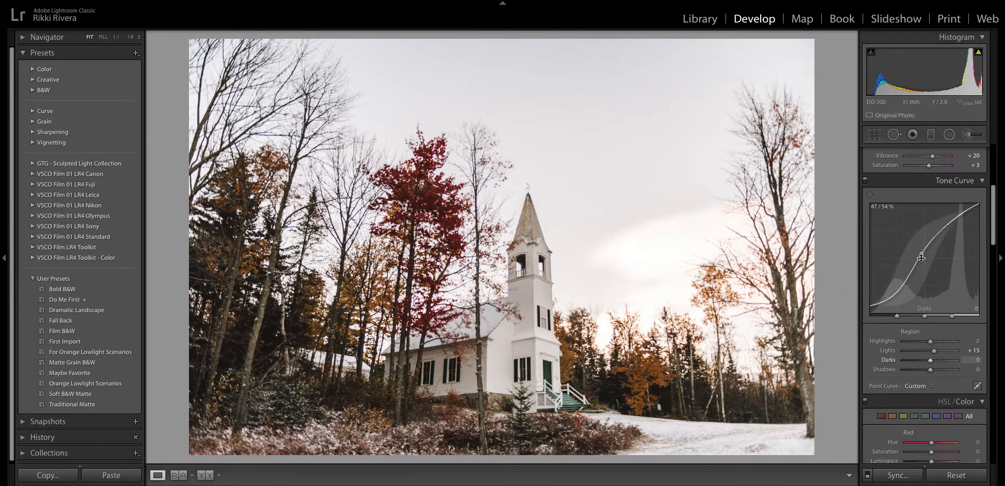
drag(930, 324, 922, 325)
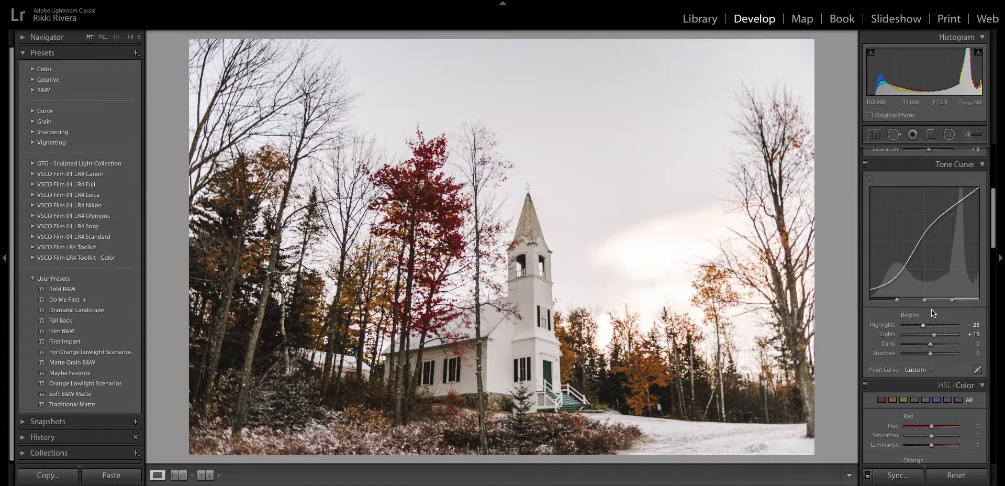
scroll(931, 309, down, 6)
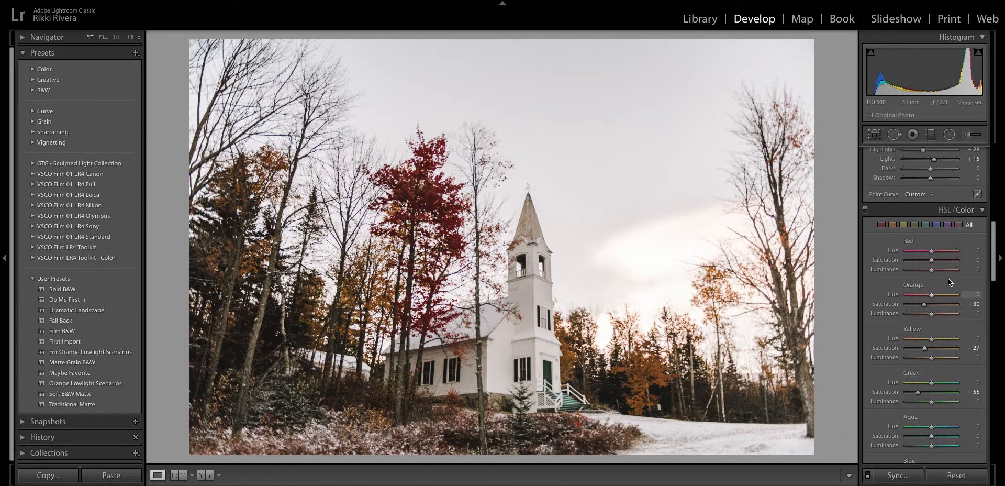
click(914, 225)
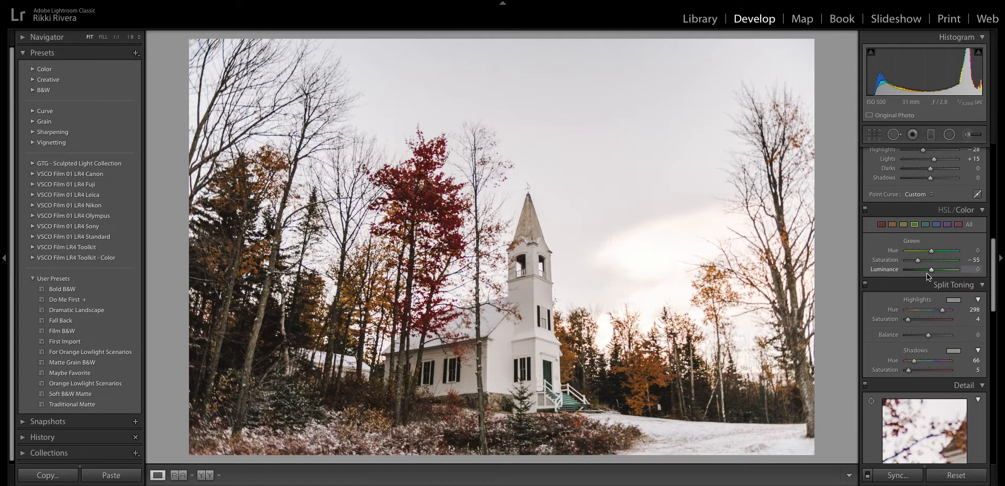
click(931, 260)
scroll(925, 286, down, 4)
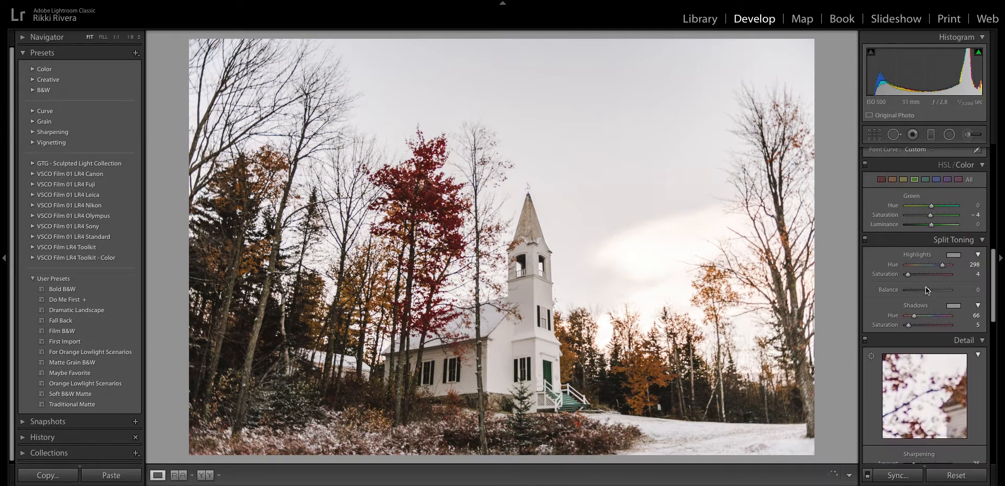
scroll(925, 291, down, 9)
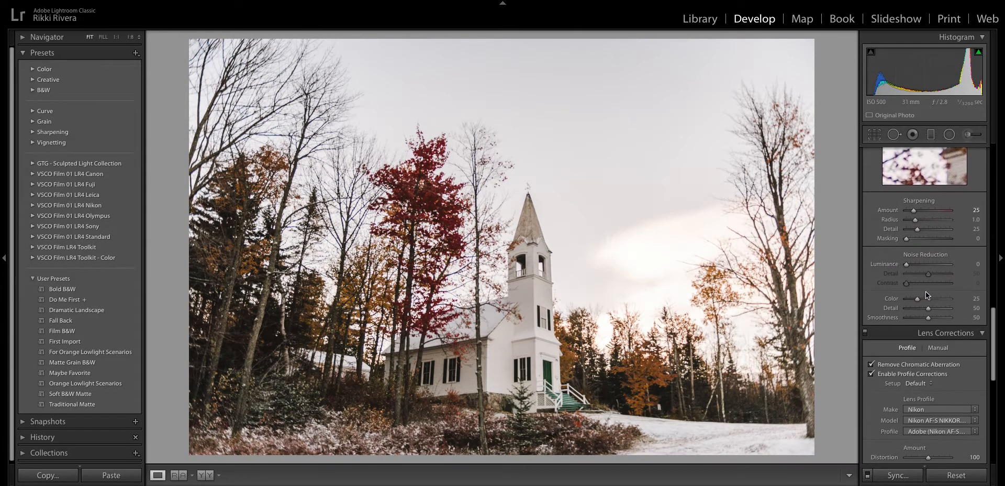
- Toggle Before/After on the church edit, then advance to the stone building photo
key(backslash)
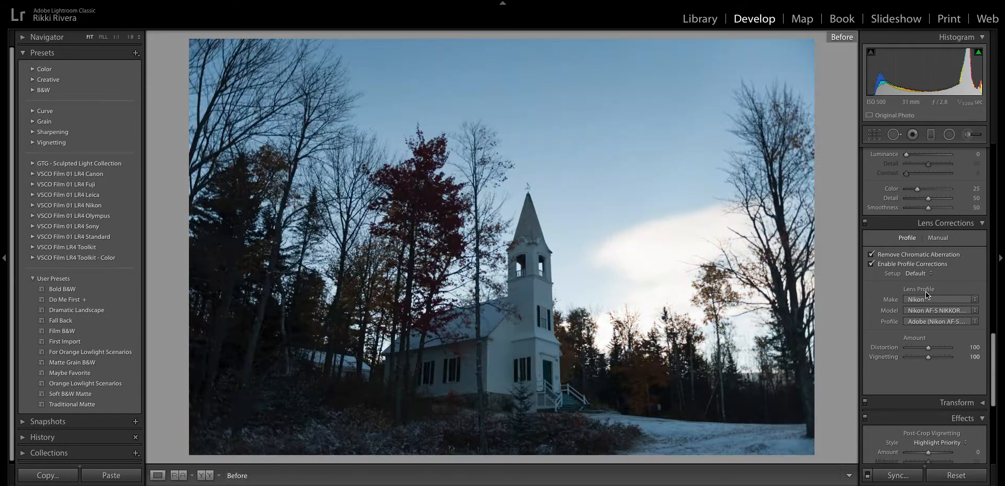
key(backslash)
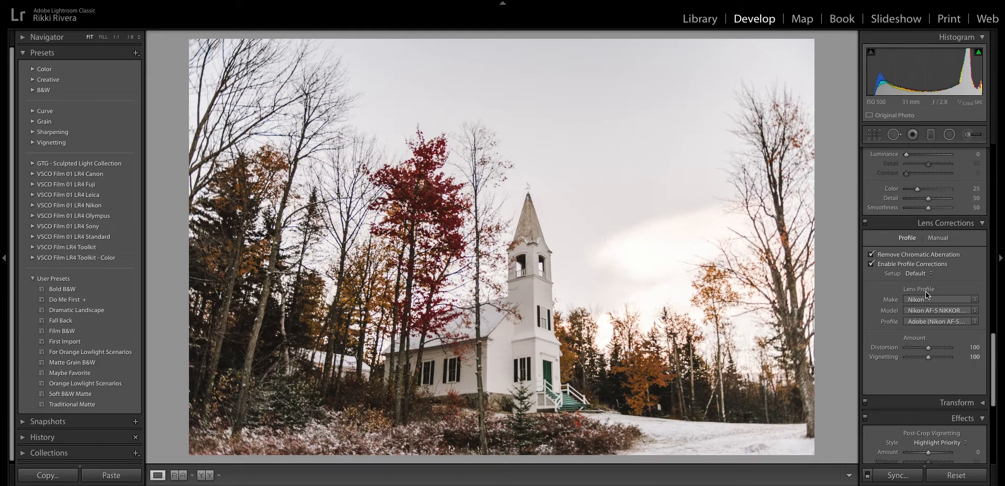
scroll(926, 291, down, 2)
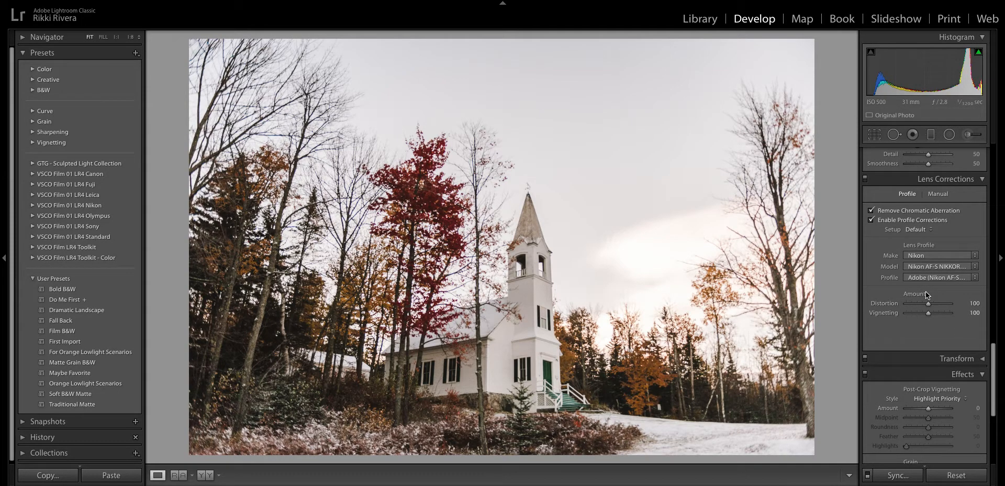
scroll(925, 291, up, 12)
scroll(925, 292, up, 5)
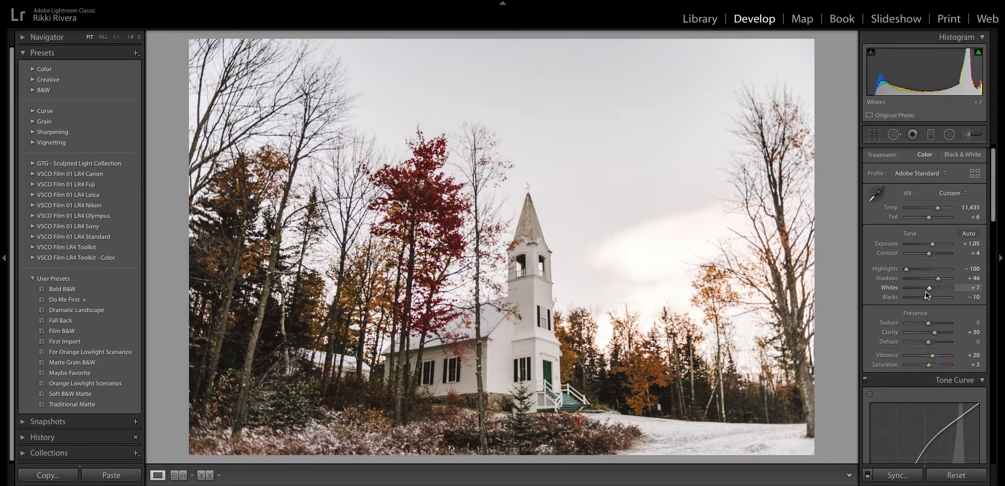
key(Right)
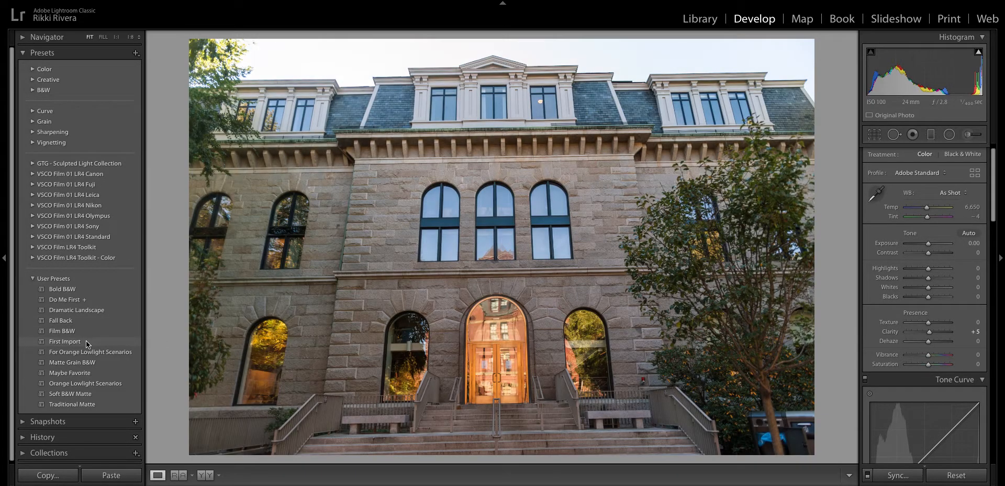
- Apply Dramatic Landscape to the stone building photo and rotate it slightly to level it
click(86, 343)
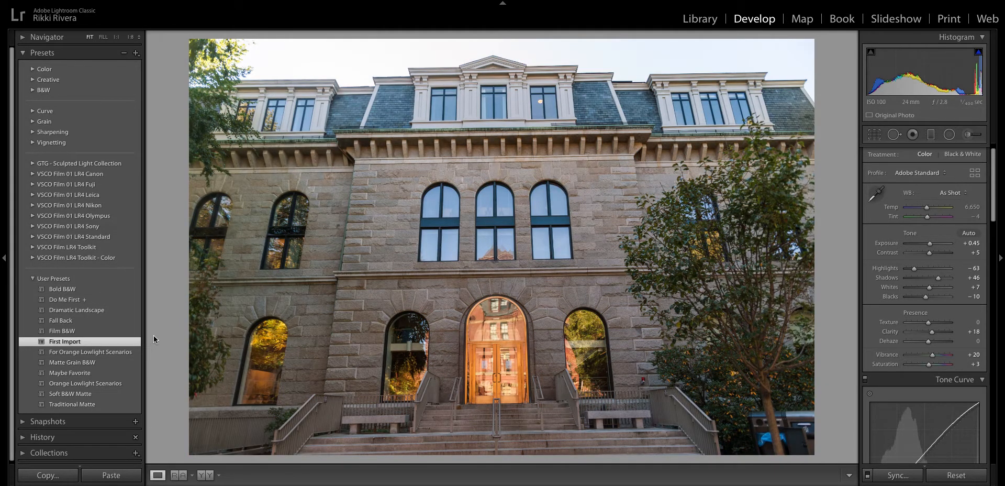
click(95, 310)
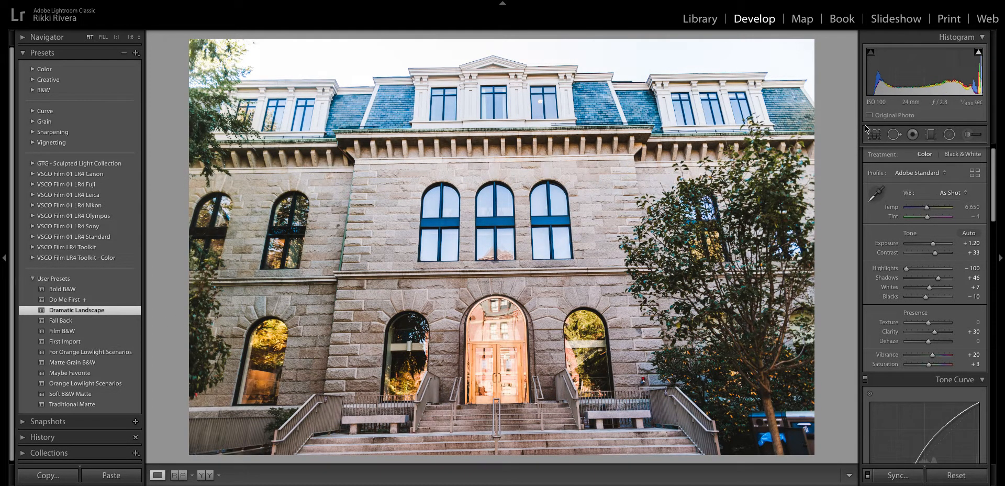
click(875, 134)
drag(841, 137, 842, 134)
key(Return)
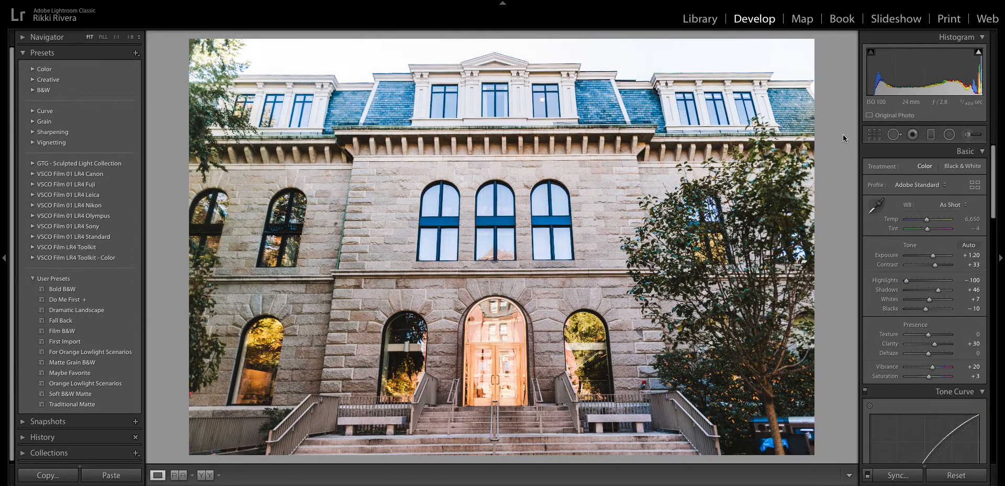
- Bring the building's exposure and contrast down and warm its white balance slightly
drag(934, 255, 934, 257)
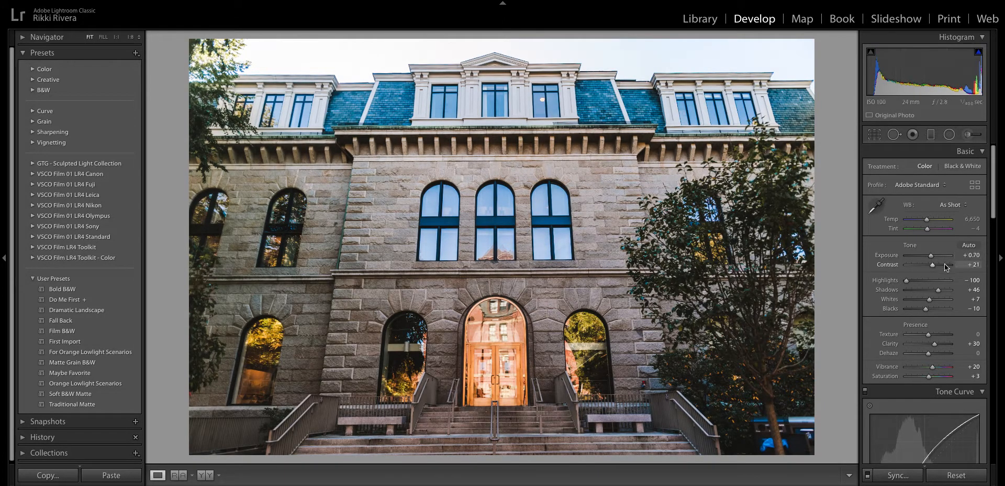
drag(926, 219, 928, 220)
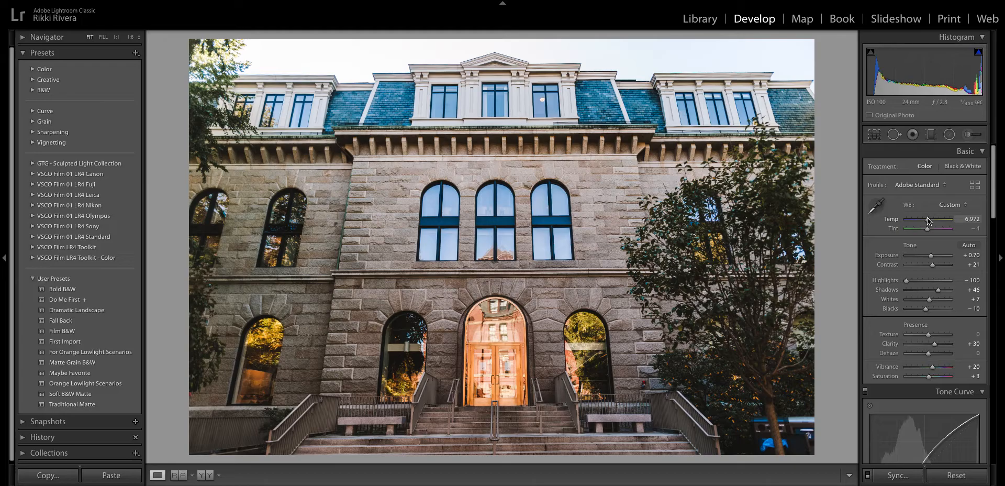
key(Right)
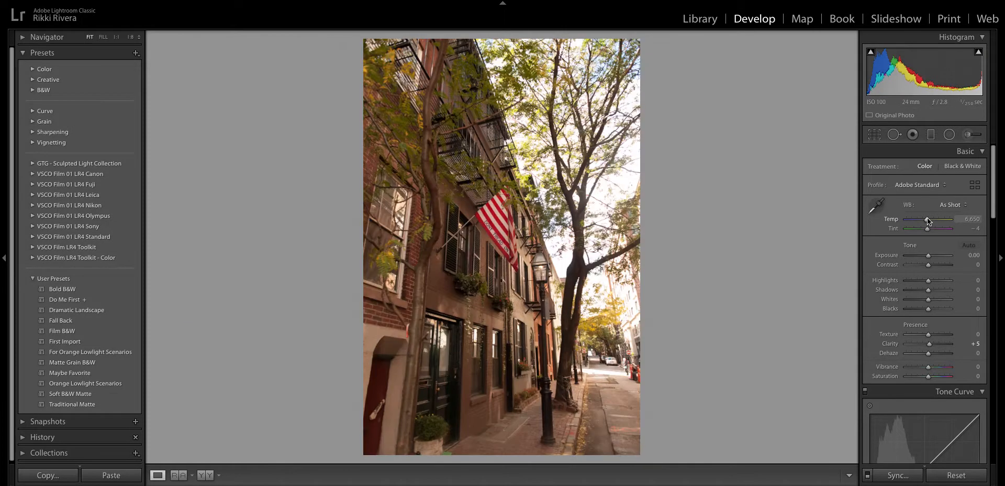
- Apply Dramatic Landscape to the flag street photo and lower its exposure to +0.75
click(96, 310)
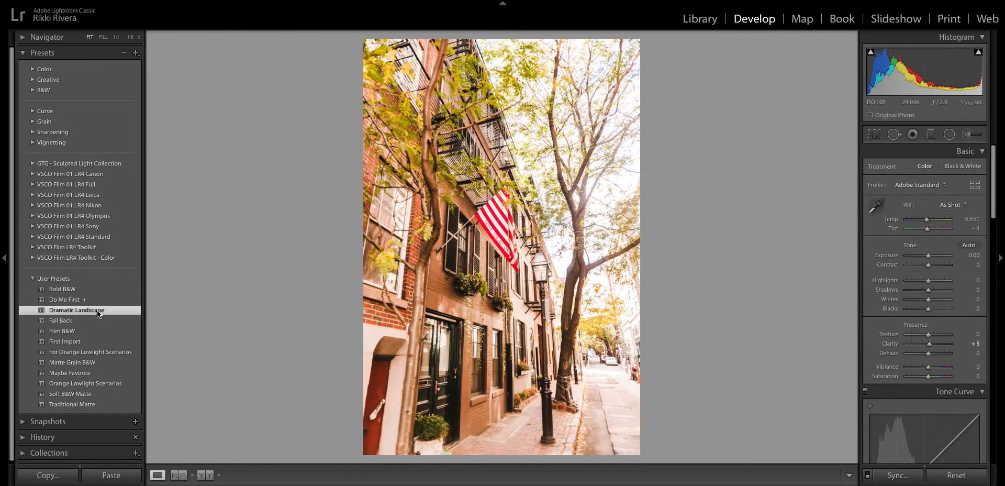
drag(934, 254, 931, 255)
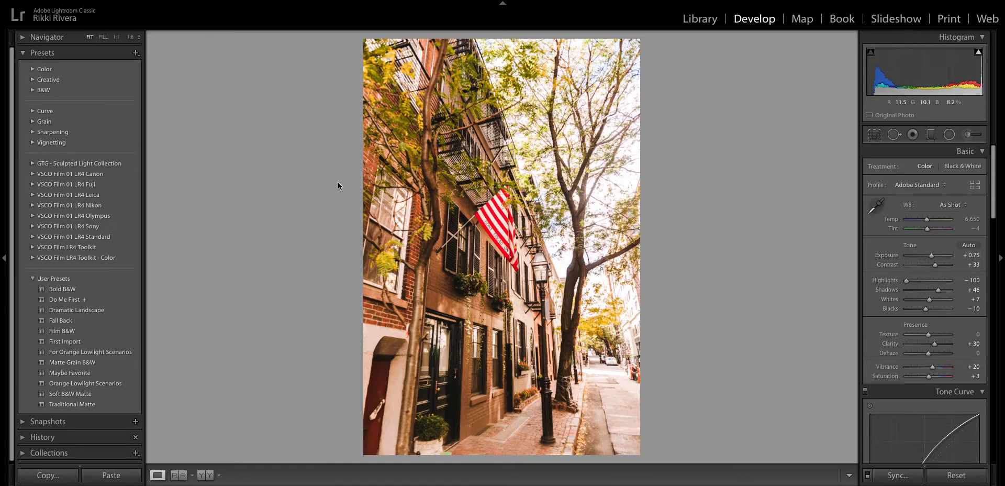
click(87, 173)
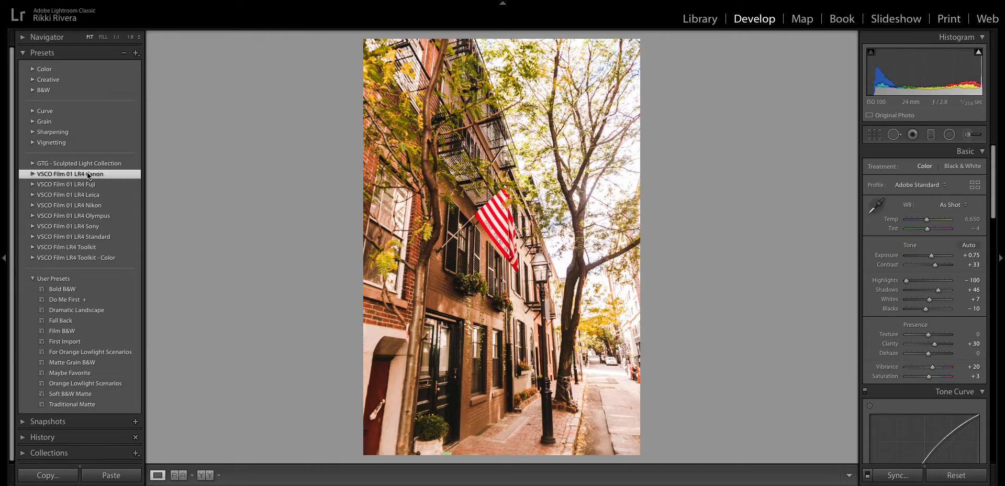
- Apply the C - Fuji 160C preset from VSCO Film 01 LR4 Canon and raise Clarity to +11
click(33, 173)
click(64, 198)
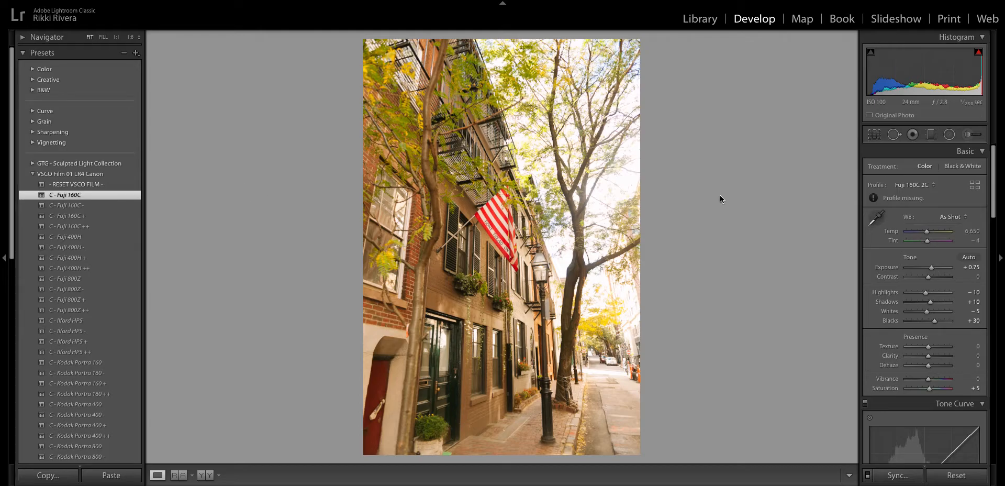
scroll(889, 257, down, 3)
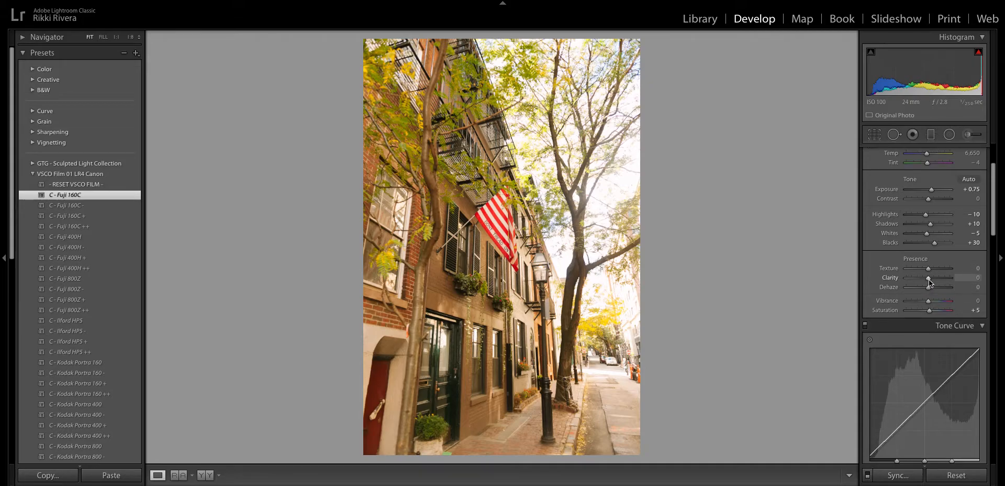
drag(928, 279, 931, 279)
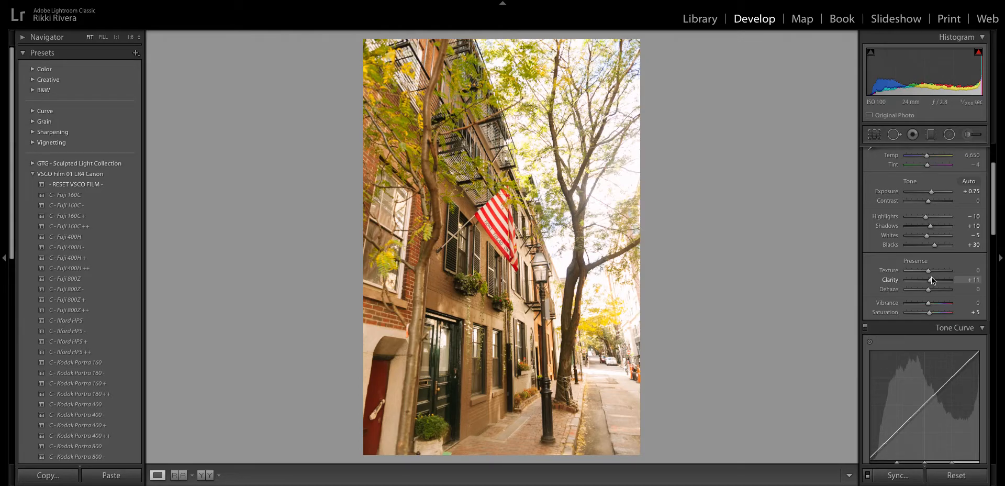
scroll(933, 276, down, 3)
scroll(933, 276, down, 5)
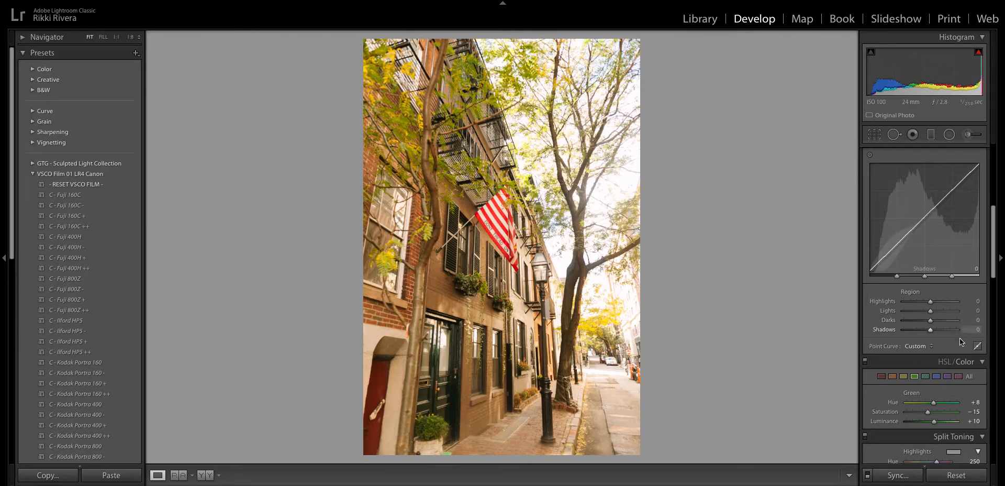
scroll(941, 328, up, 1)
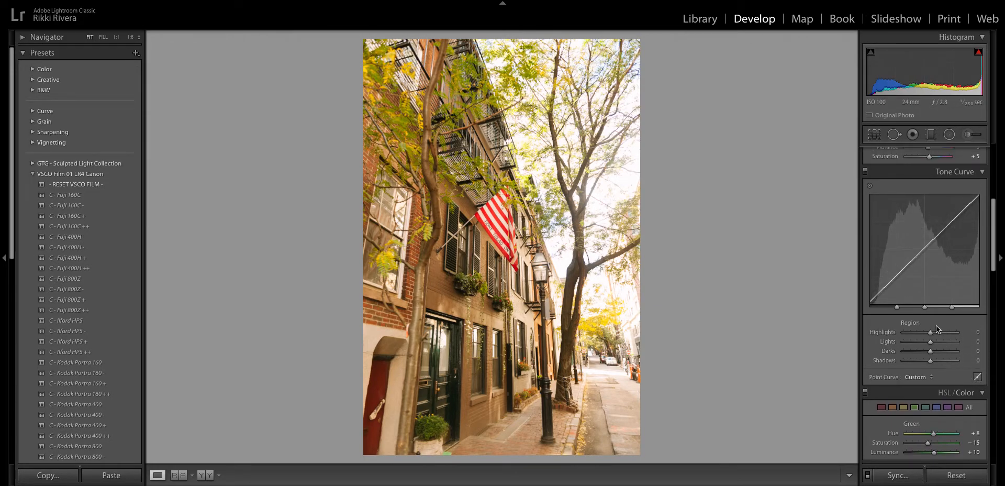
- Switch the tone curve to point mode and nudge the Green channel's upper and middle points
click(977, 372)
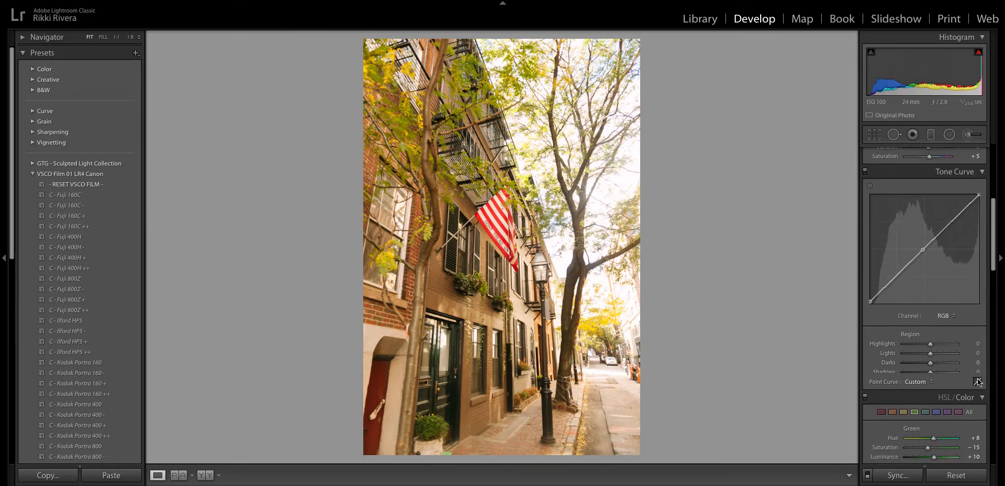
click(945, 316)
click(946, 321)
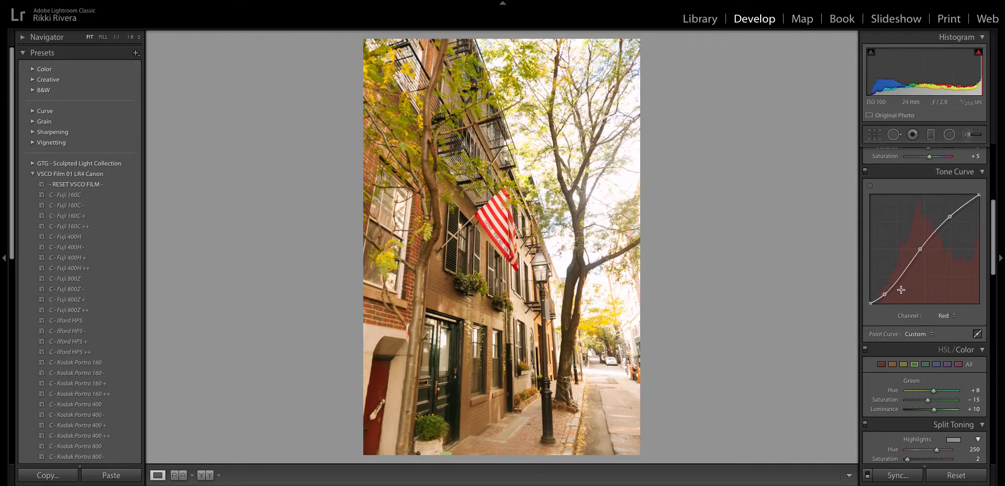
click(946, 315)
click(944, 321)
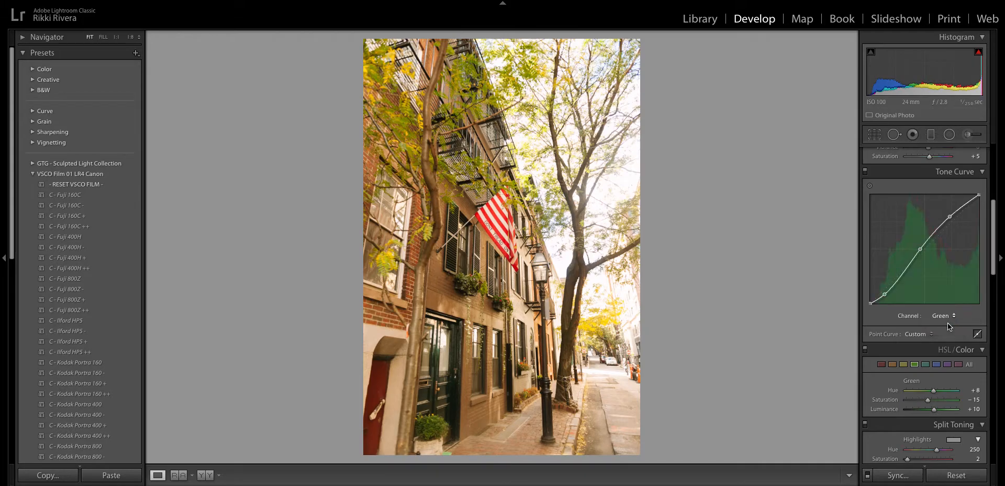
drag(949, 222, 954, 221)
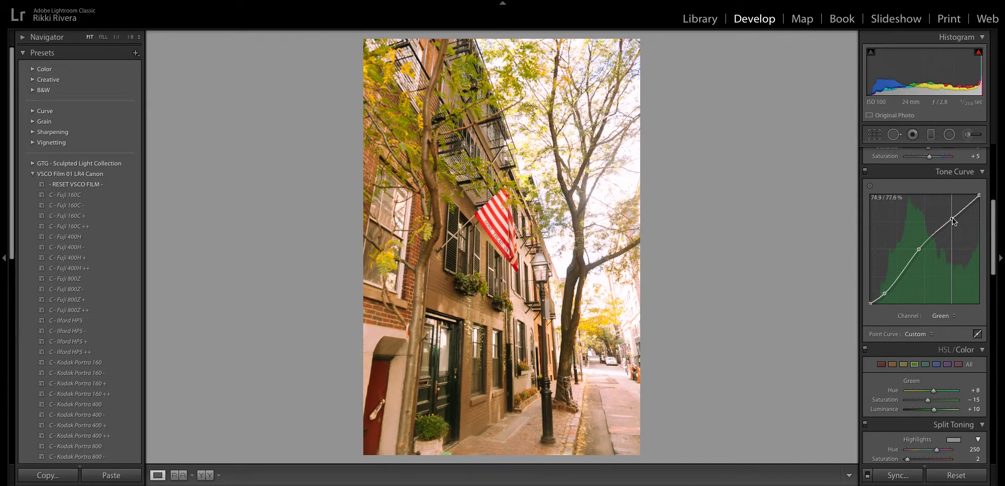
drag(918, 250, 921, 244)
- Raise the Red channel curve's midpoint slightly
click(942, 320)
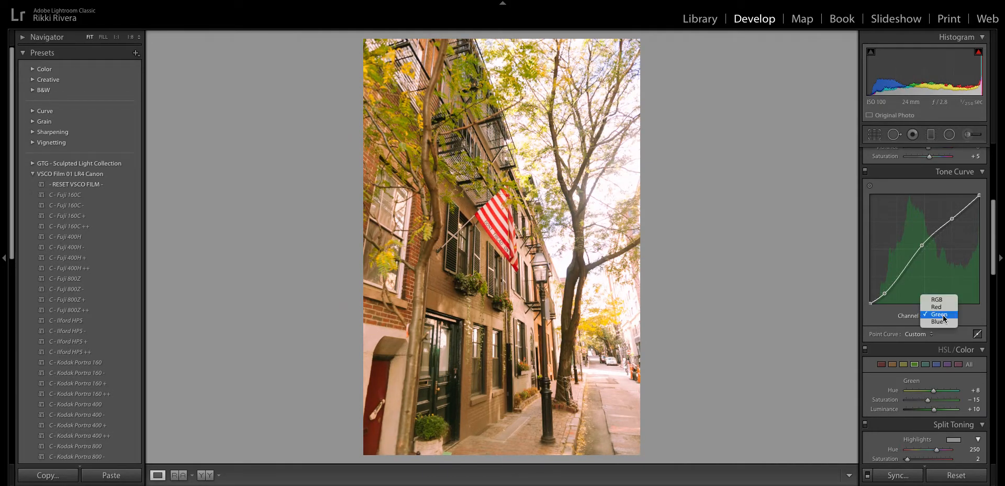
click(940, 308)
drag(925, 252, 922, 246)
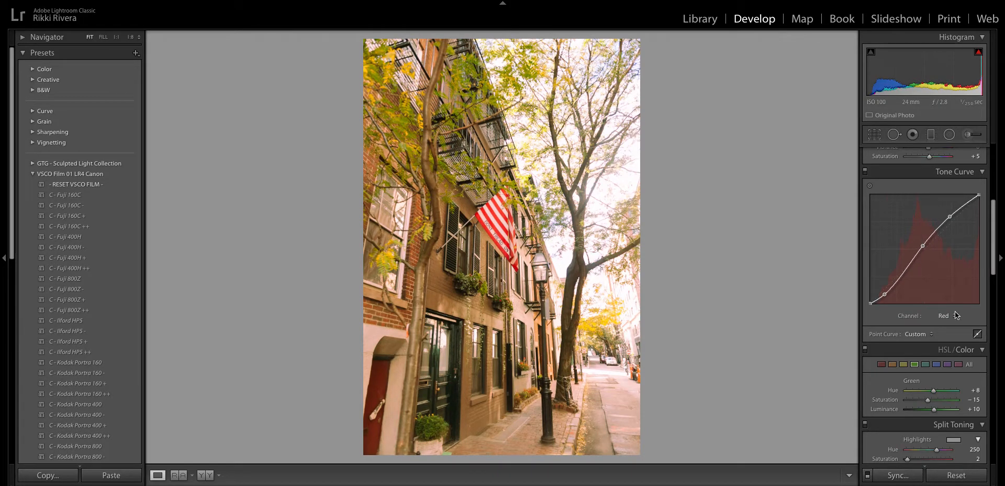
click(975, 334)
click(972, 335)
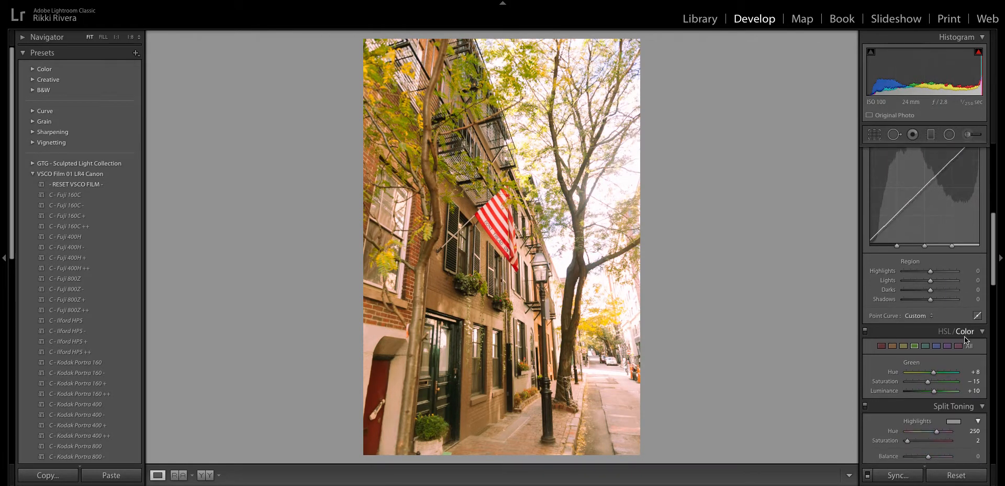
scroll(930, 241, down, 3)
scroll(930, 240, up, 1)
- Toggle the HSL/Color and Tone Curve adjustments off and on to compare their effect
click(942, 278)
click(942, 293)
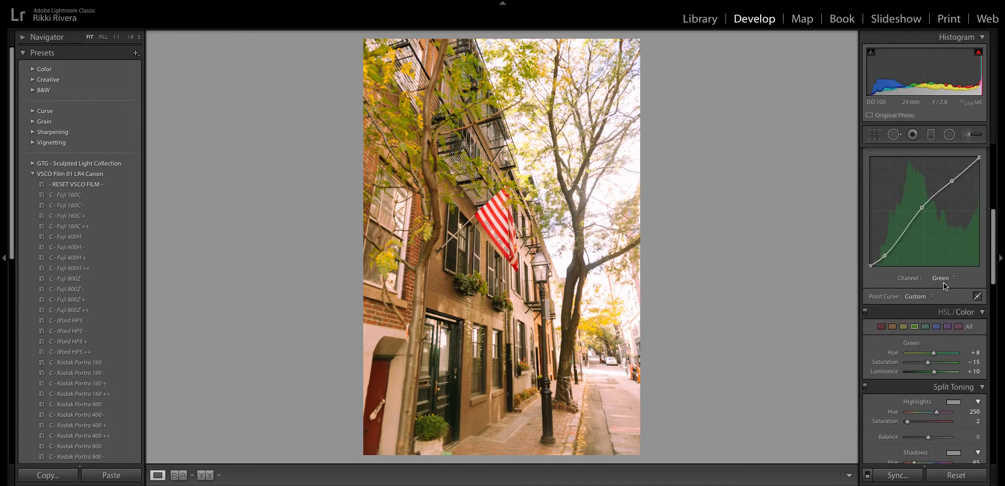
scroll(942, 283, down, 3)
click(865, 237)
click(866, 237)
click(865, 238)
click(867, 237)
scroll(867, 236, up, 4)
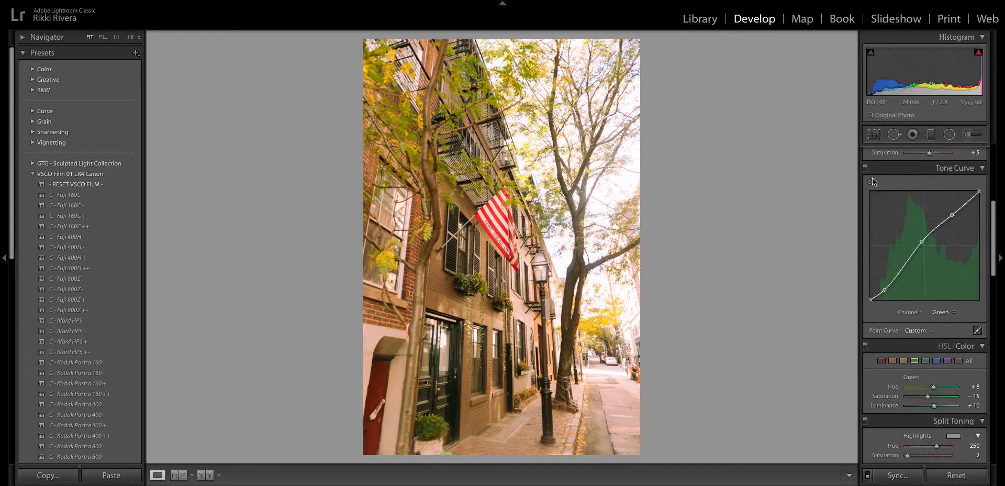
click(865, 168)
click(866, 168)
scroll(907, 272, down, 3)
scroll(907, 272, down, 3)
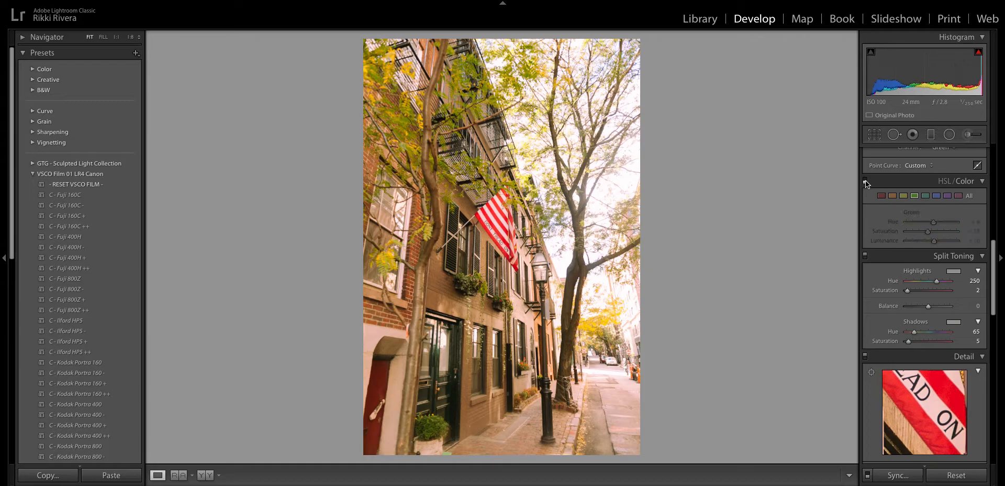
- Compare Split Toning on and off, then set the Effects Grain Amount to 0
click(865, 256)
click(865, 256)
click(950, 258)
scroll(951, 258, down, 4)
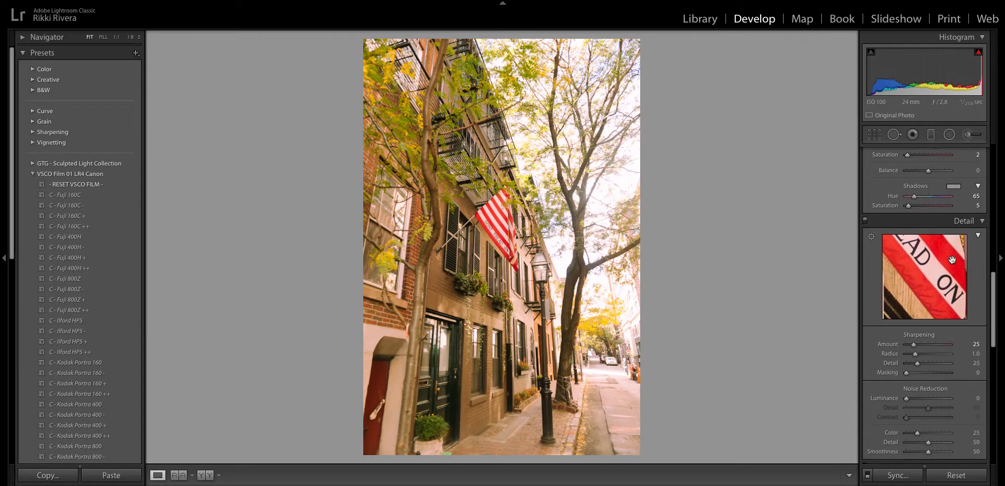
scroll(952, 259, down, 2)
scroll(952, 258, down, 9)
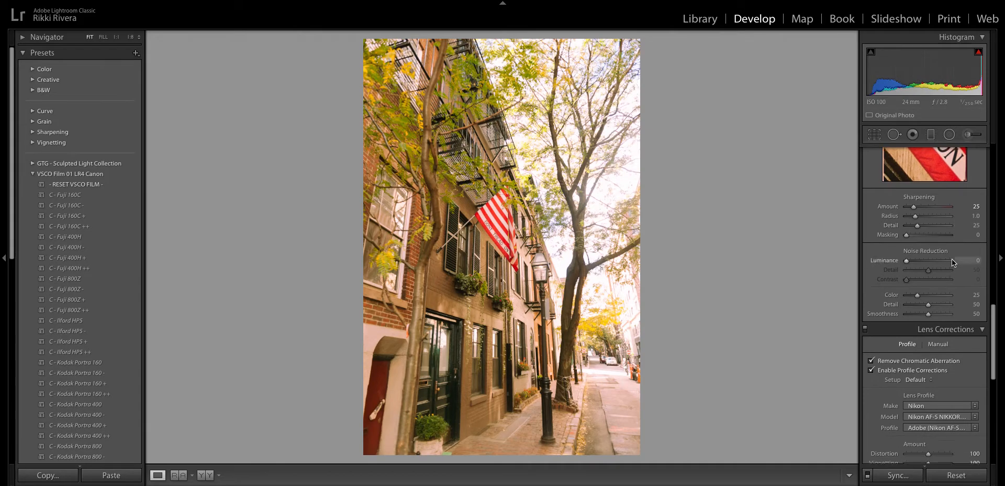
scroll(951, 259, down, 4)
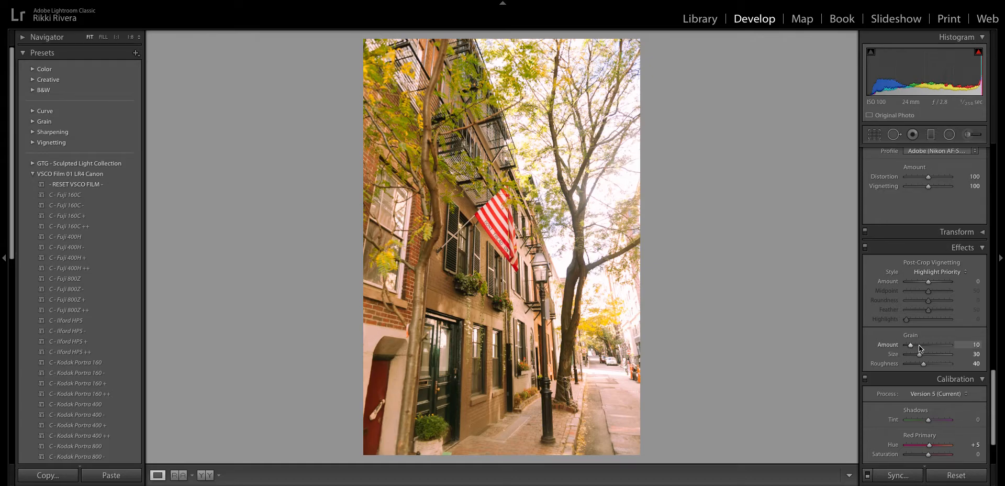
mouse_move(911, 344)
mouse_down()
mouse_move(899, 345)
mouse_move(950, 341)
mouse_move(900, 350)
mouse_up()
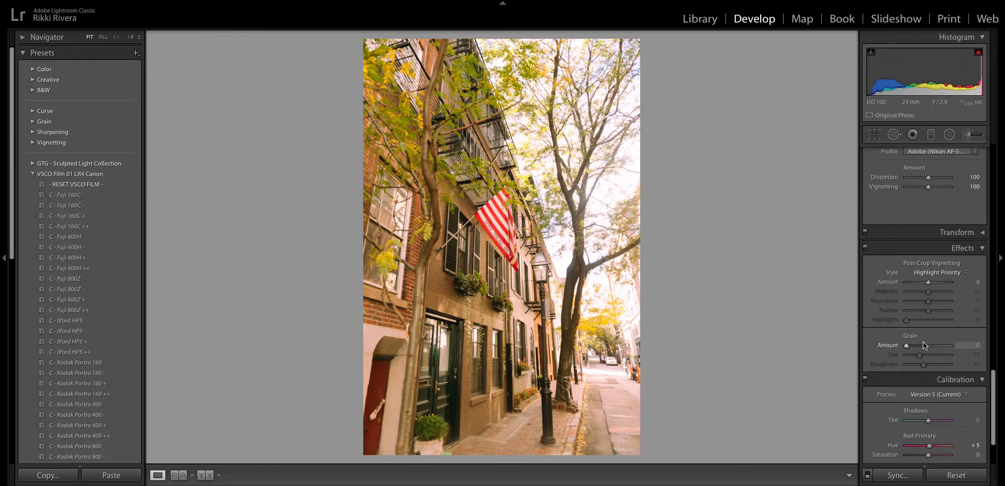
- Set Calibration Red Primary Hue to 0 and raise Shadows Tint to +1
scroll(922, 342, down, 1)
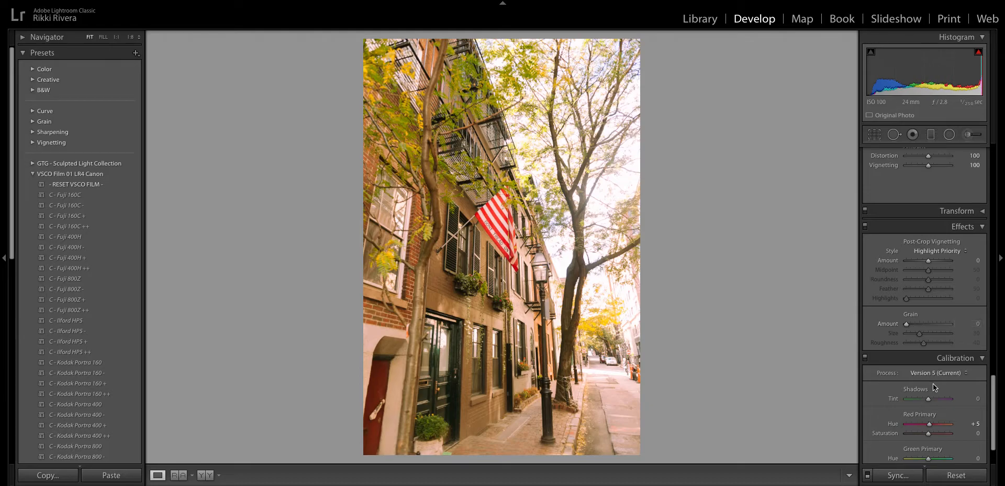
scroll(917, 378, down, 2)
click(975, 372)
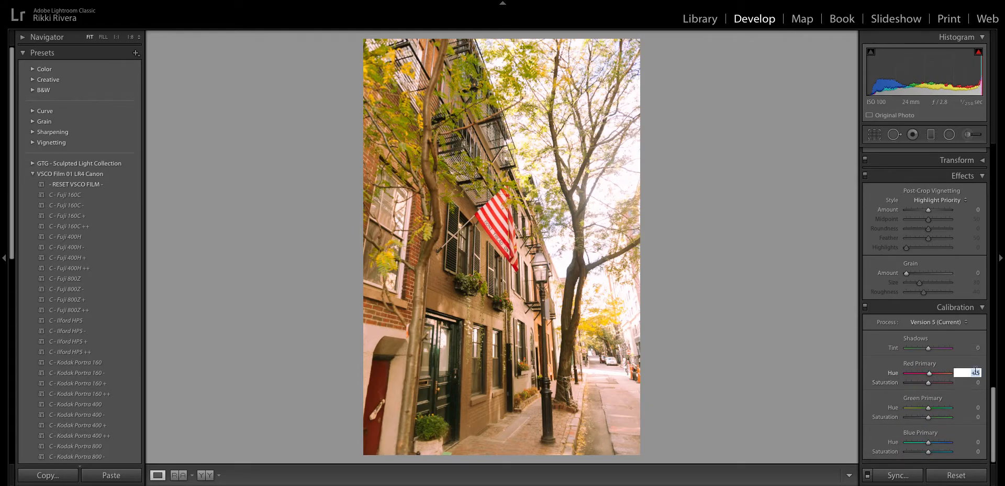
text(0)
key(Return)
drag(927, 349, 928, 347)
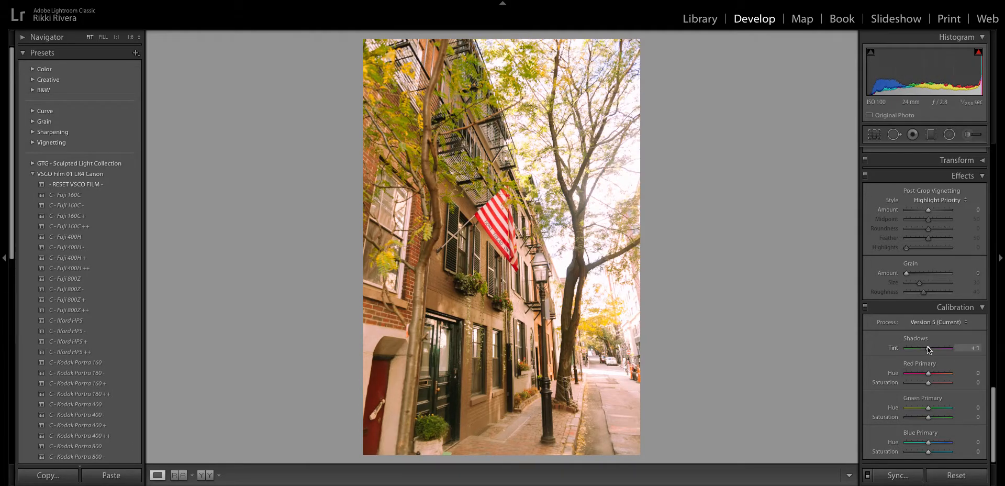
scroll(929, 350, up, 5)
scroll(931, 351, up, 10)
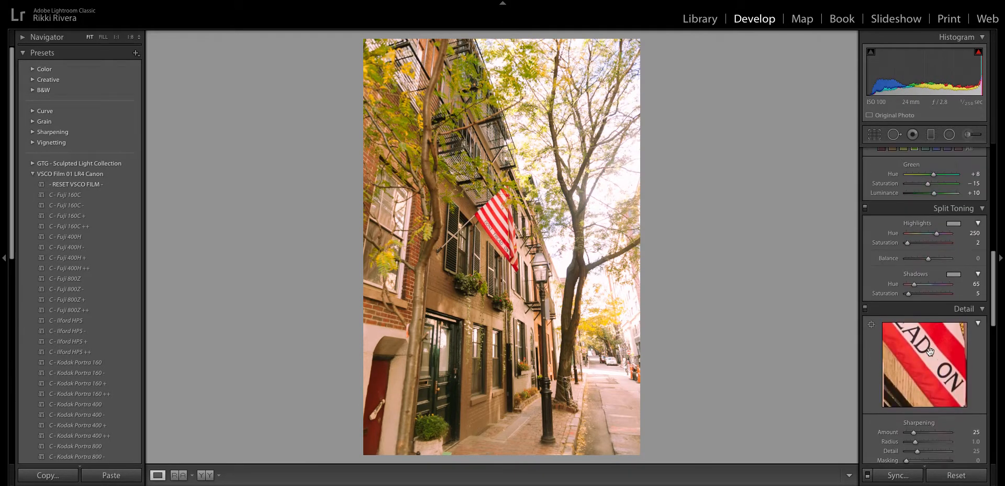
- Reapply the Dramatic Landscape user preset and lower Exposure to +0.90
click(62, 173)
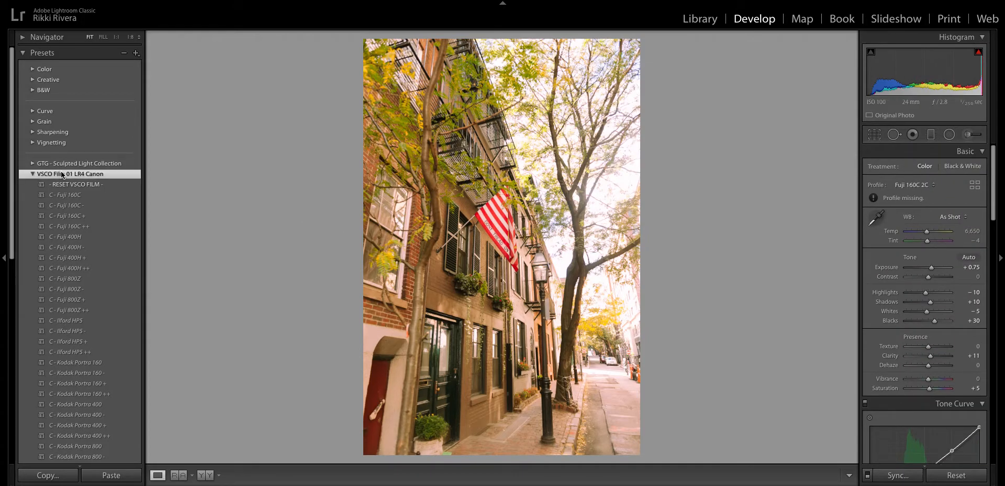
click(32, 174)
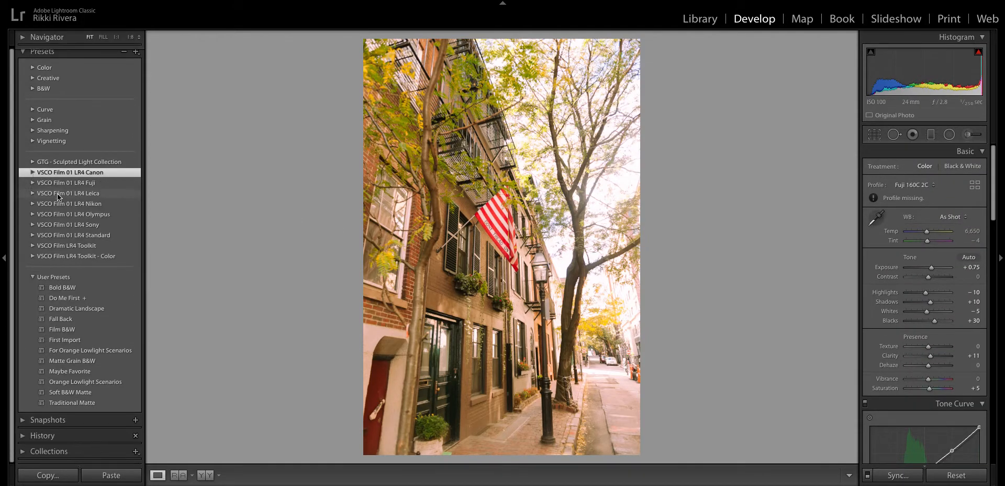
click(95, 309)
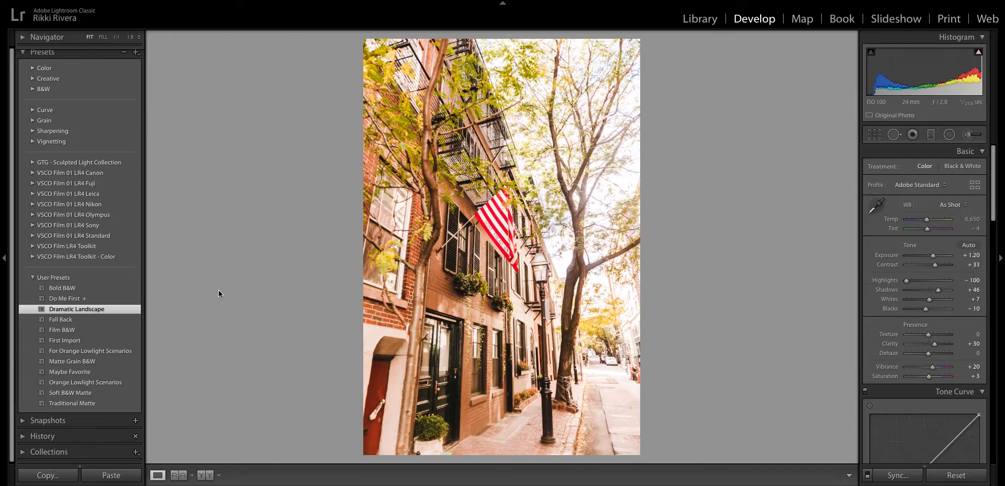
drag(933, 254, 926, 262)
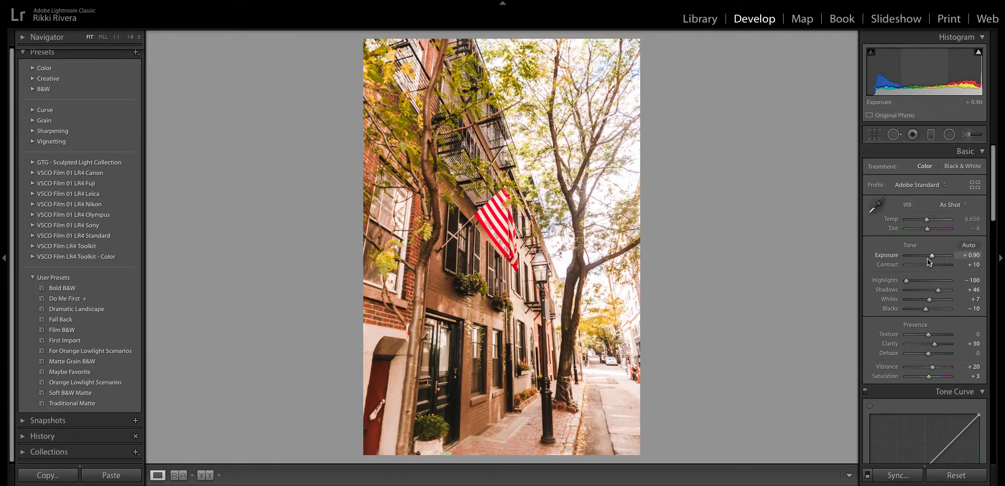